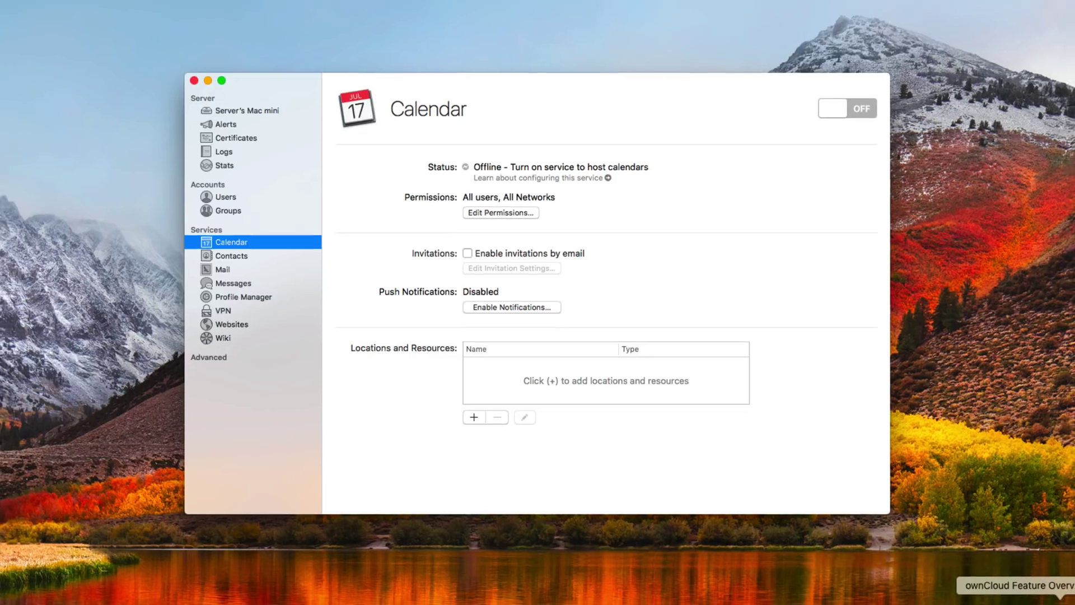
# - Bring Safari back and step through the Install Docker for Mac, Get Docker and Docker Store tabs
pyautogui.click(1002, 603)
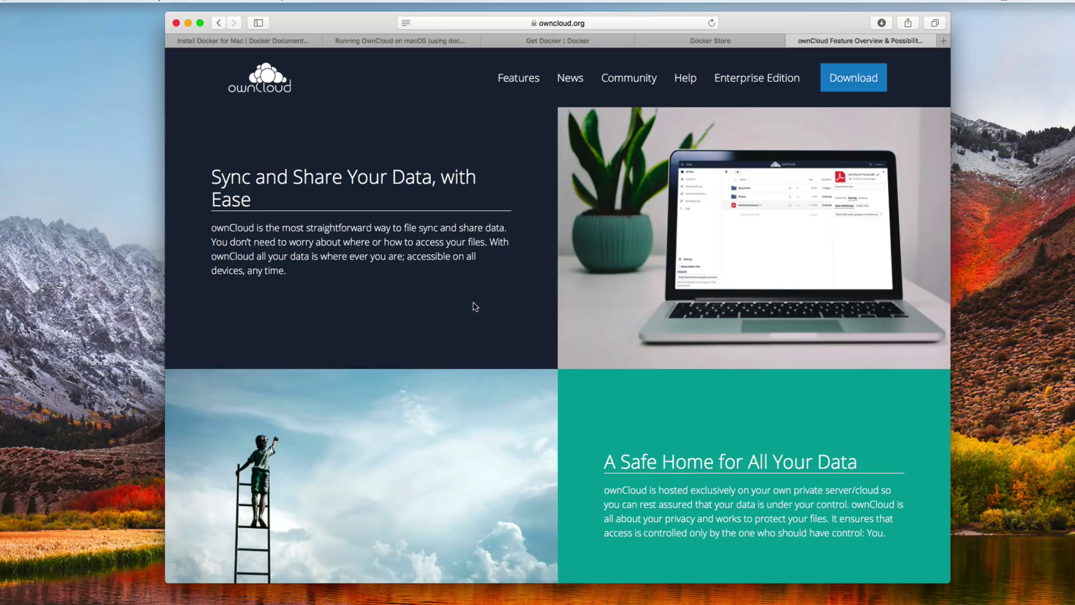
pyautogui.click(262, 46)
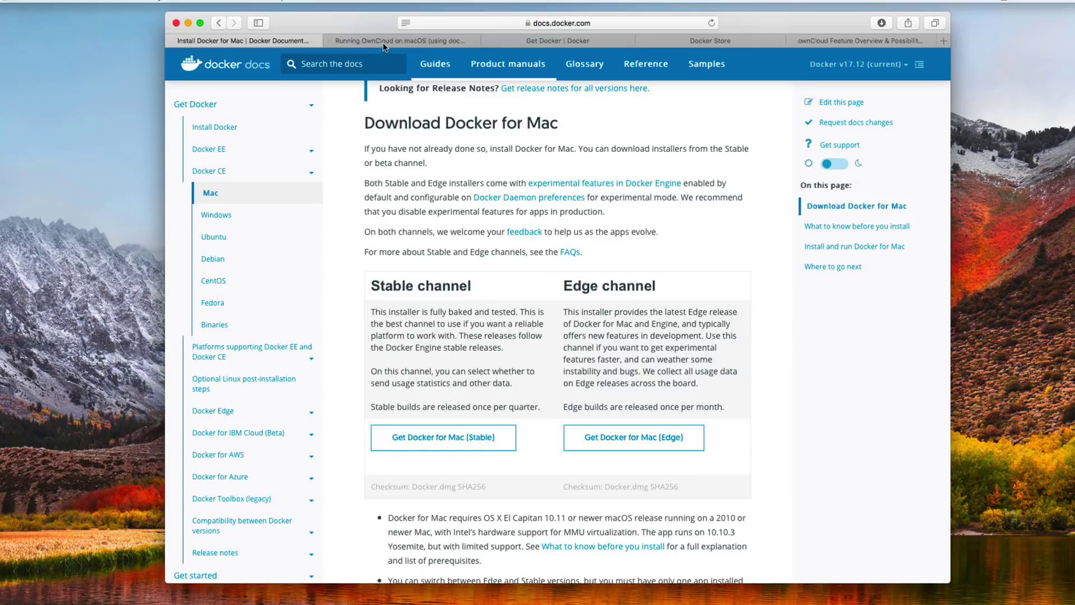
pyautogui.click(547, 41)
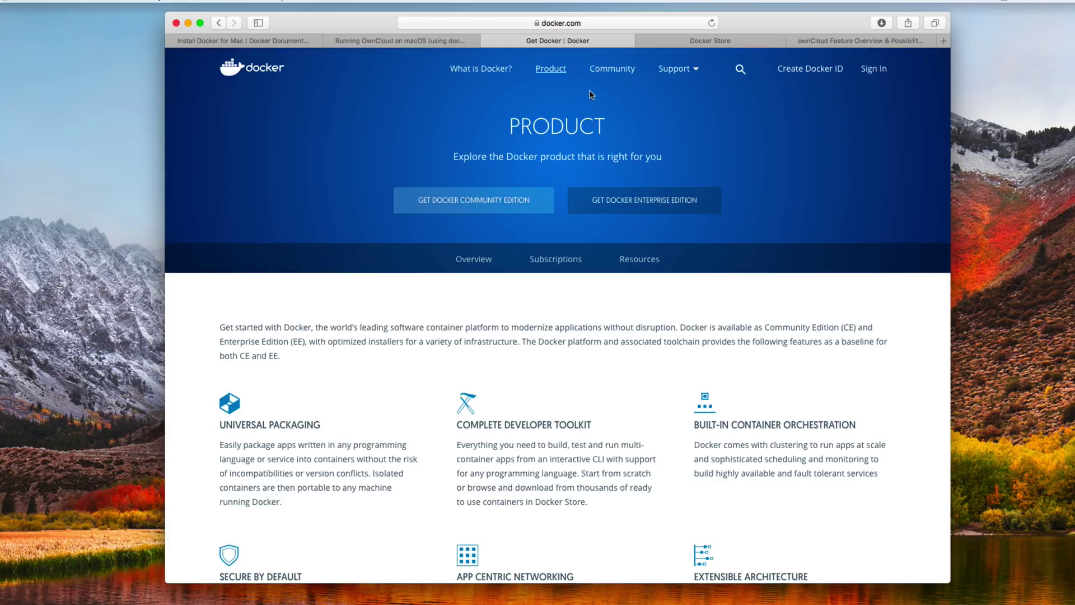
pyautogui.click(706, 43)
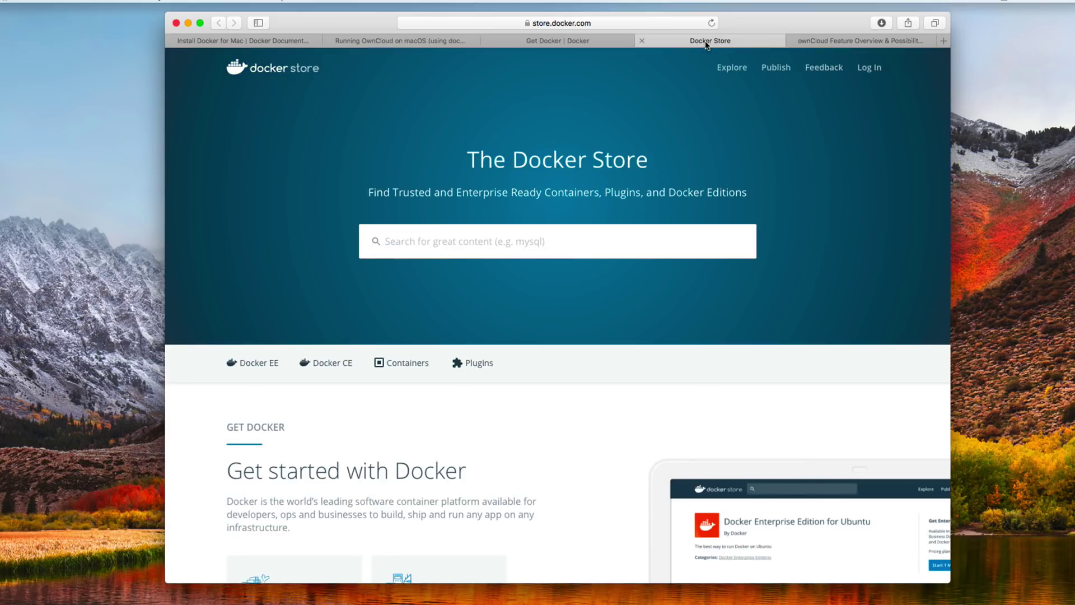
# - Scroll the Docker Store down to Popular Containers, then return to the Install Docker for Mac docs
pyautogui.scroll(-5, 523, 370)
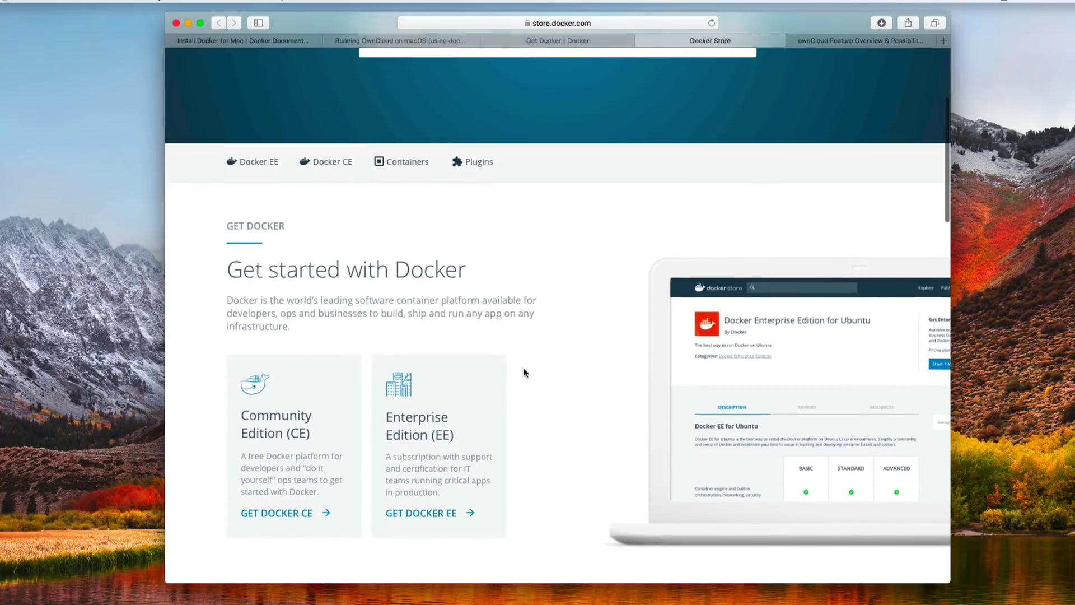
pyautogui.scroll(-12, 523, 370)
pyautogui.scroll(-6, 524, 373)
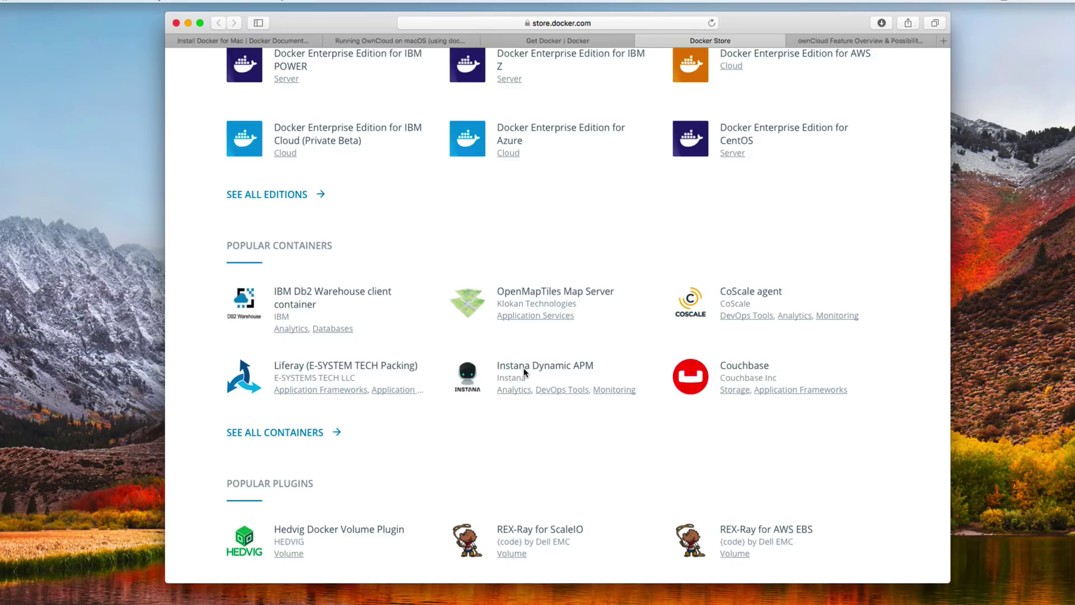
pyautogui.scroll(-2, 526, 371)
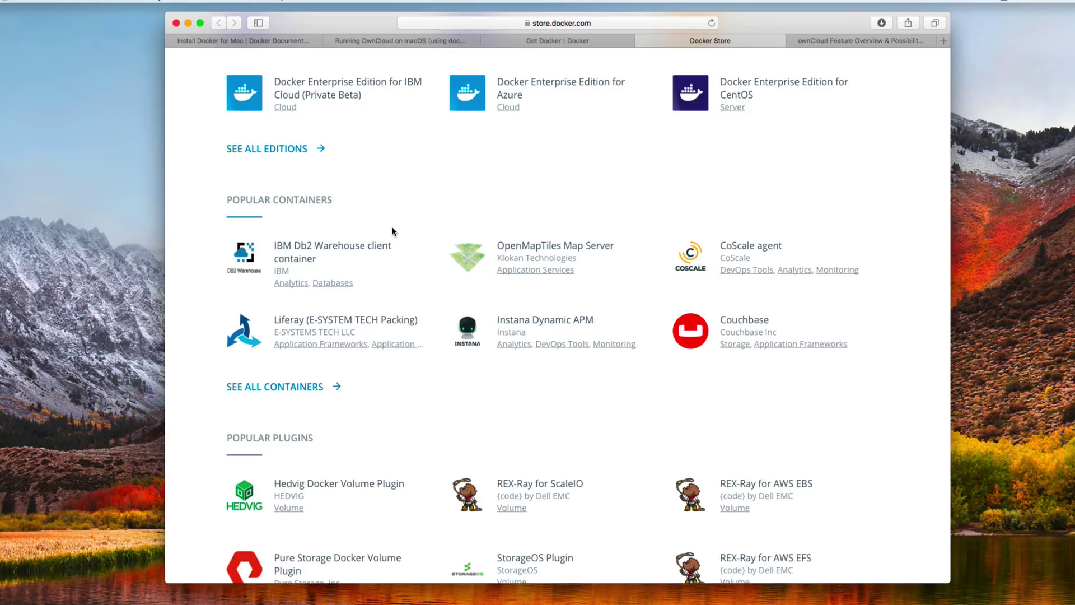
pyautogui.click(245, 44)
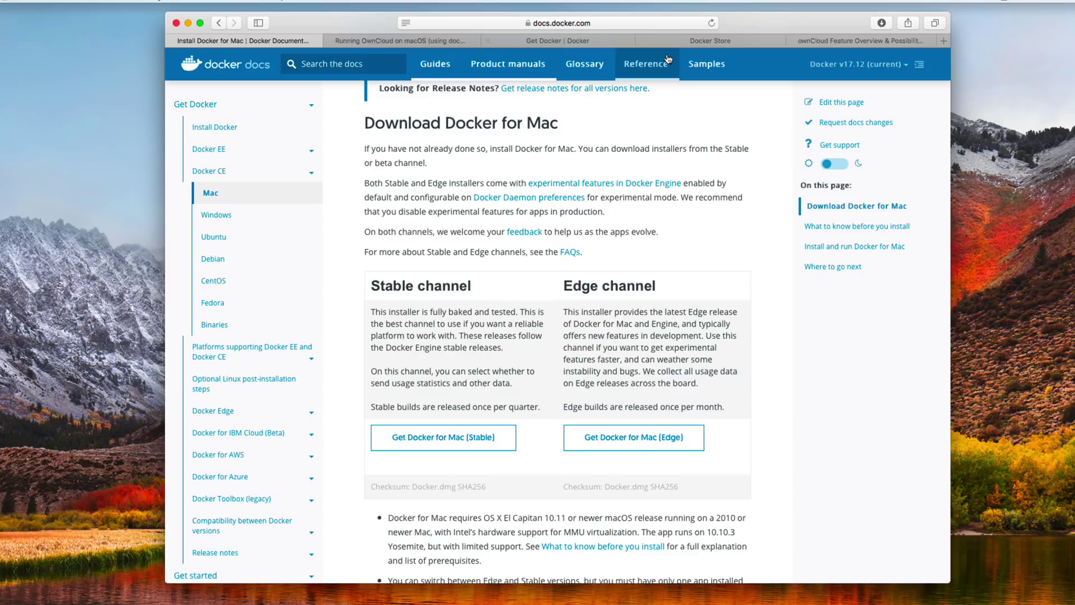
pyautogui.click(639, 23)
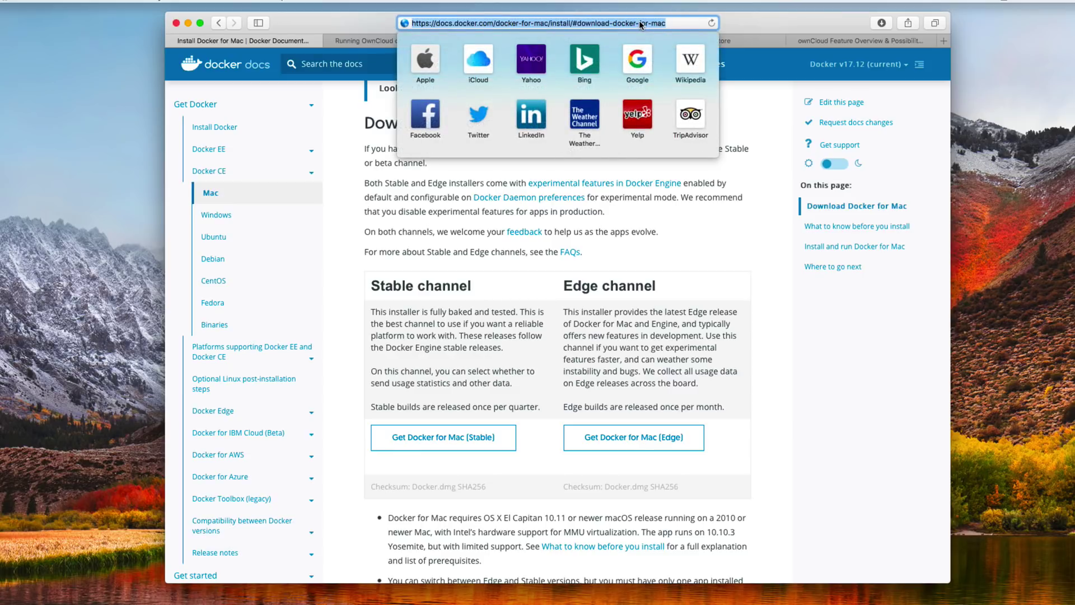
pyautogui.click(752, 243)
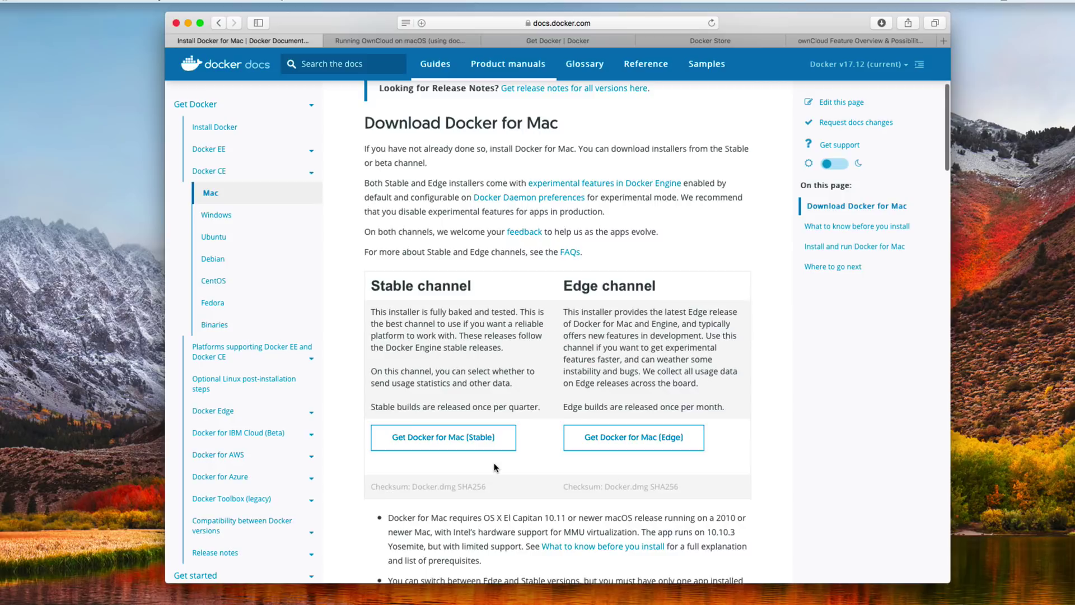
pyautogui.scroll(-5, 495, 468)
pyautogui.scroll(-7, 495, 468)
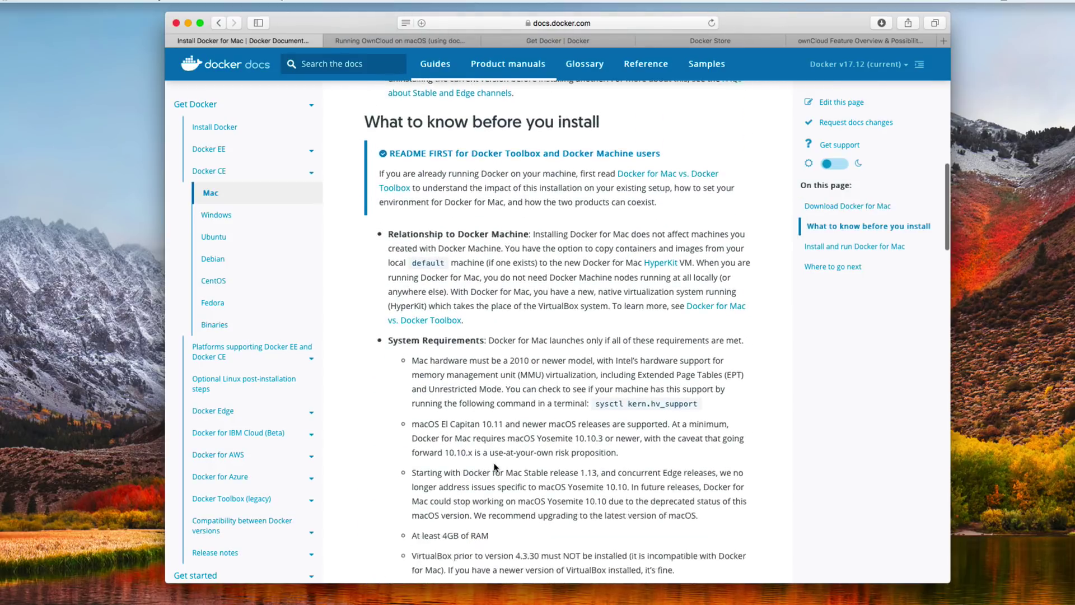
pyautogui.scroll(-1, 495, 467)
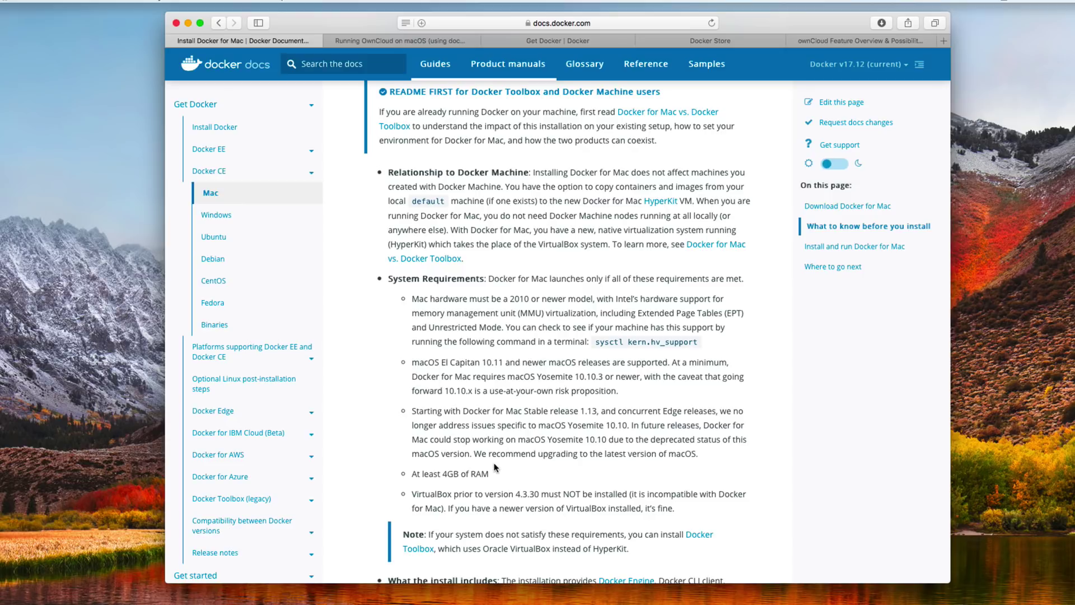
pyautogui.scroll(-1, 494, 467)
pyautogui.scroll(5, 494, 466)
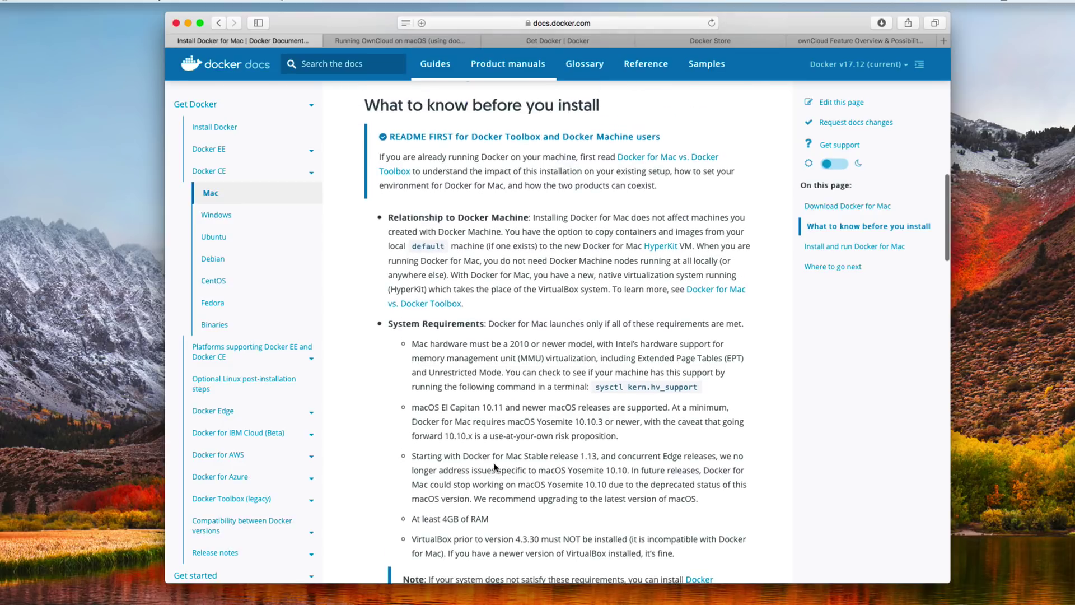
pyautogui.scroll(-3, 495, 467)
pyautogui.scroll(8, 495, 467)
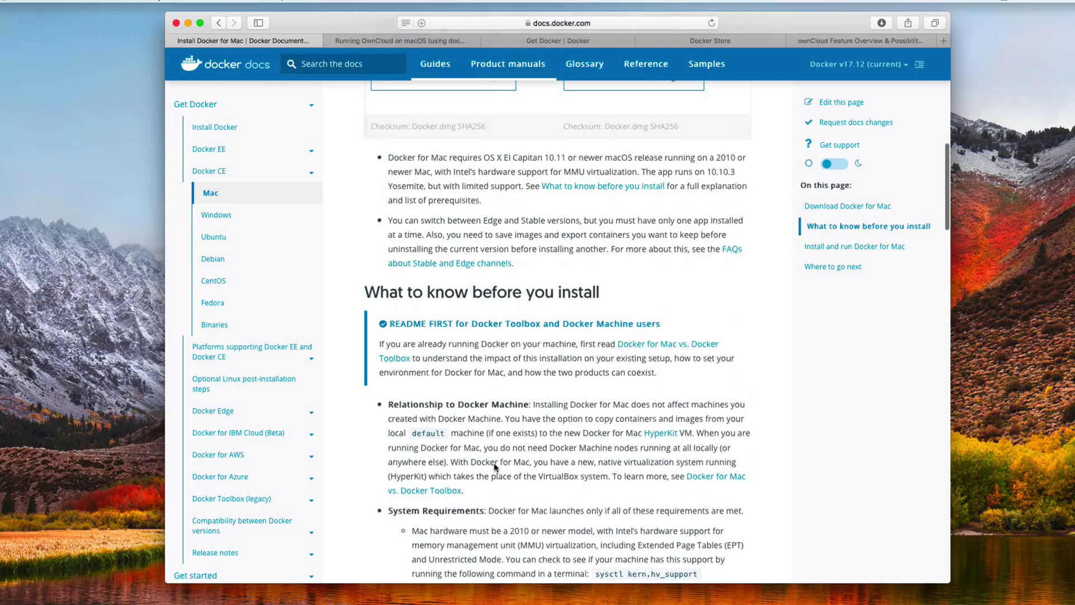
pyautogui.scroll(5, 495, 466)
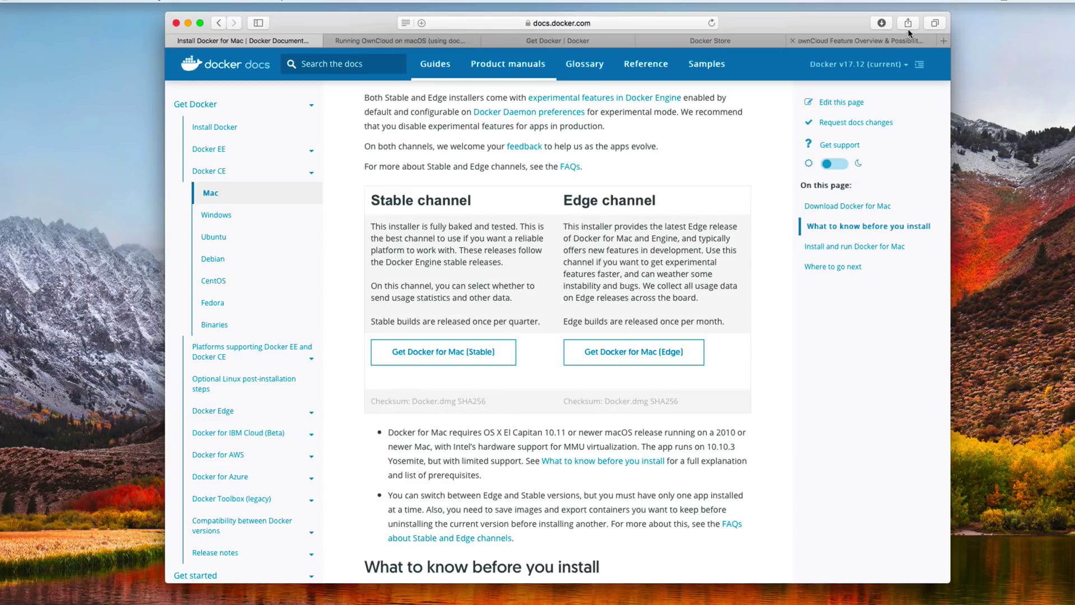
# - Open the downloaded Docker.dmg disk image from Safari's downloads list
pyautogui.click(883, 23)
pyautogui.click(804, 109)
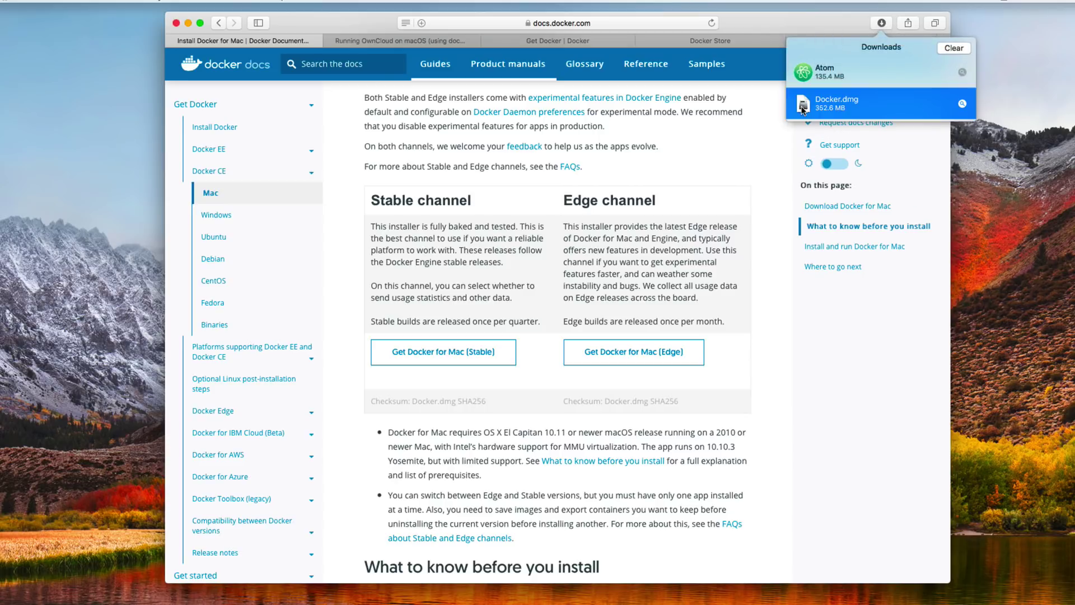
pyautogui.doubleClick(803, 110)
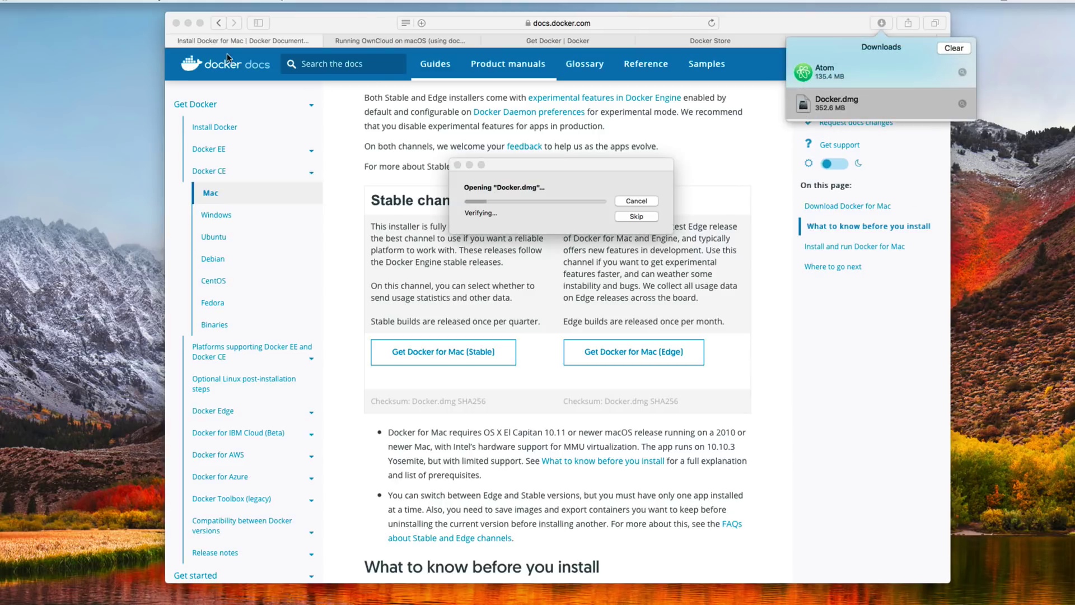
# - Copy Docker.app into the Applications folder and launch it from there
pyautogui.click(189, 25)
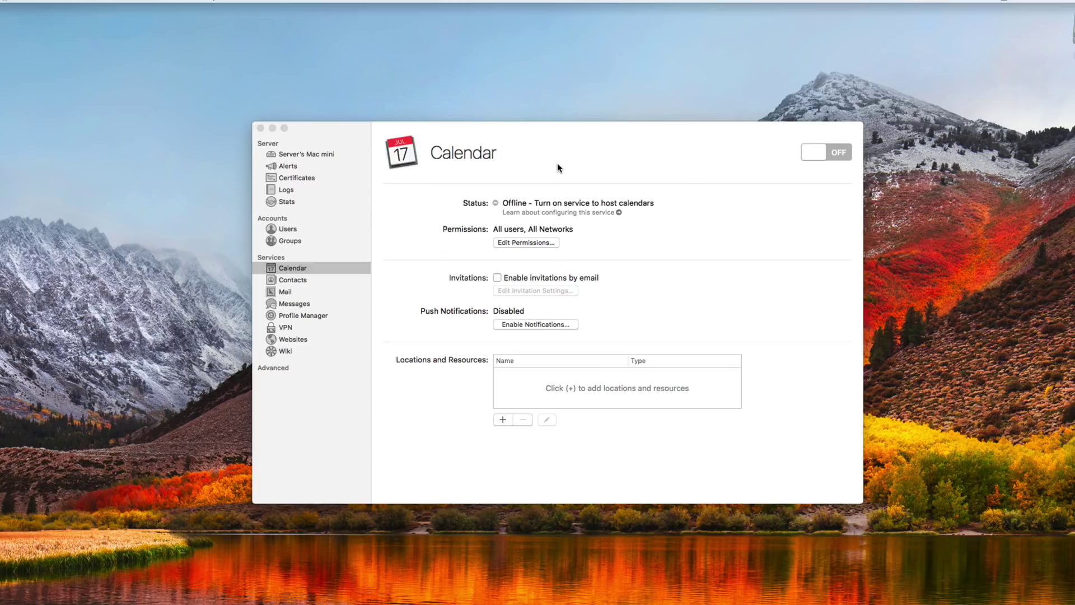
pyautogui.moveTo(416, 360); pyautogui.dragTo(582, 177)
pyautogui.moveTo(416, 273); pyautogui.dragTo(666, 271)
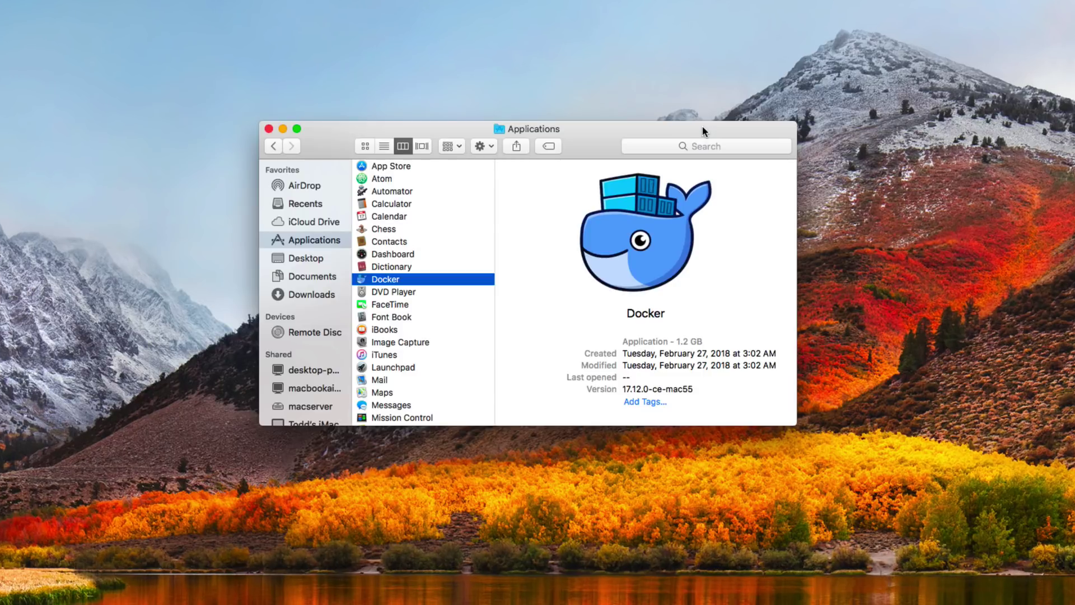
pyautogui.doubleClick(365, 282)
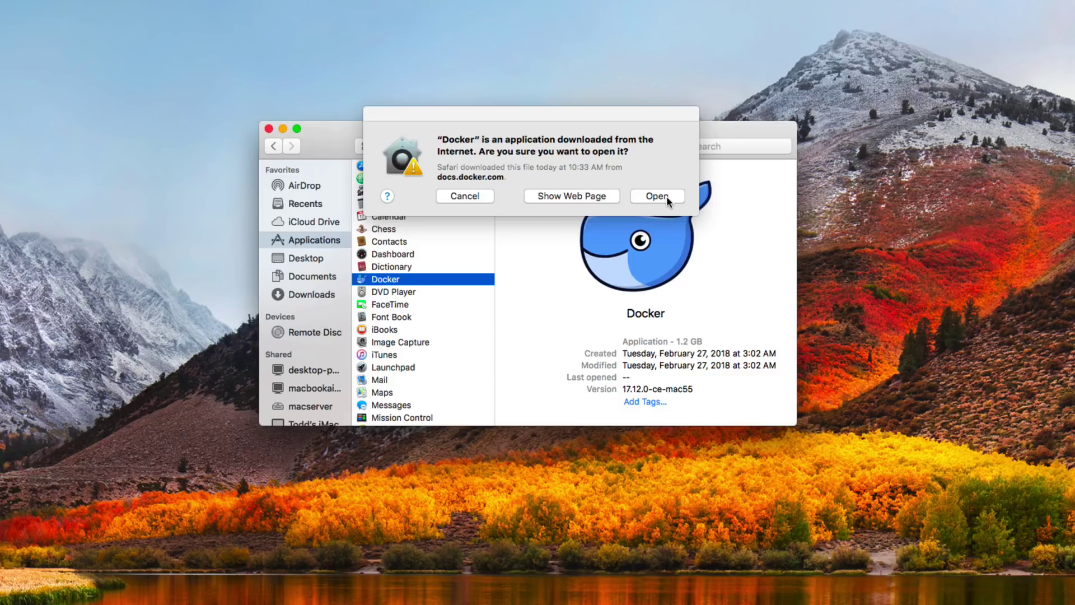
# - Approve opening Docker, pass the welcome, and grant privileged access with the administrator password
pyautogui.click(667, 196)
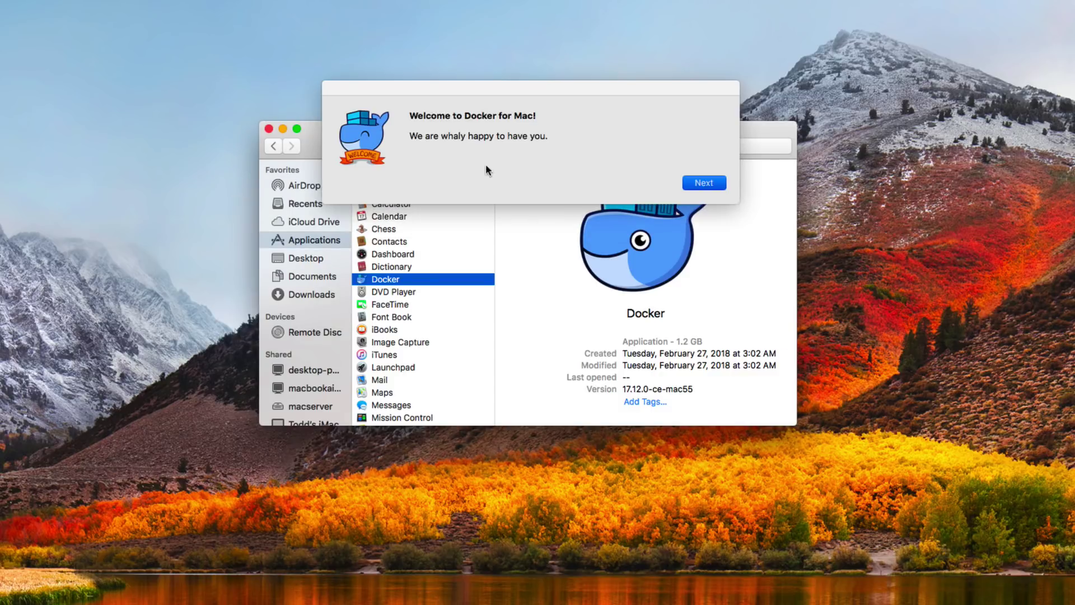
pyautogui.click(700, 183)
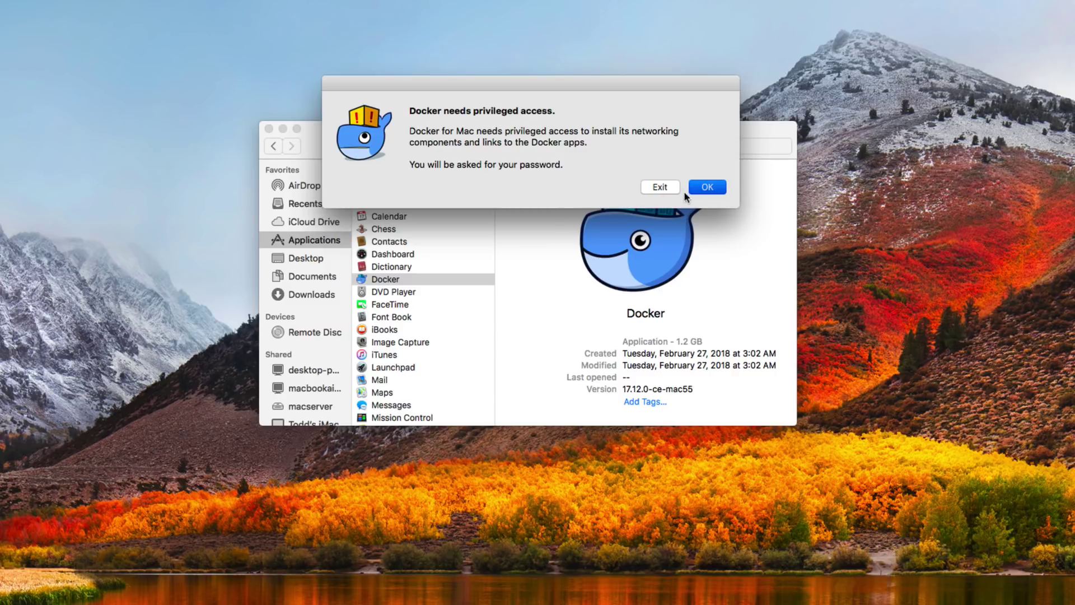
pyautogui.click(709, 188)
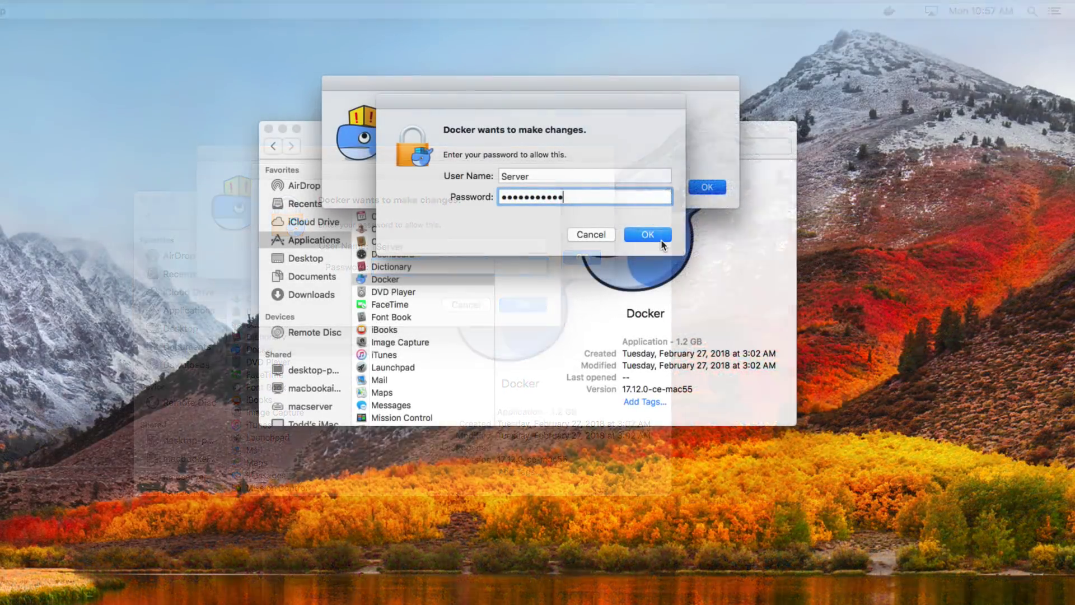
pyautogui.click(653, 236)
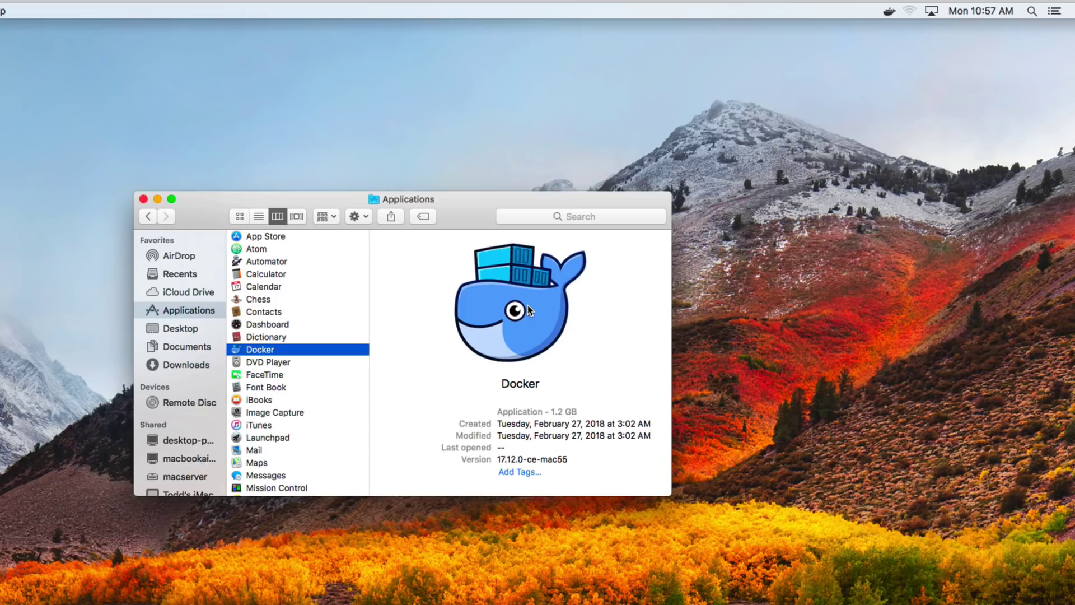
# - Close the Applications window and, once Docker is running, bring up the Docker ID sign-in
pyautogui.click(144, 197)
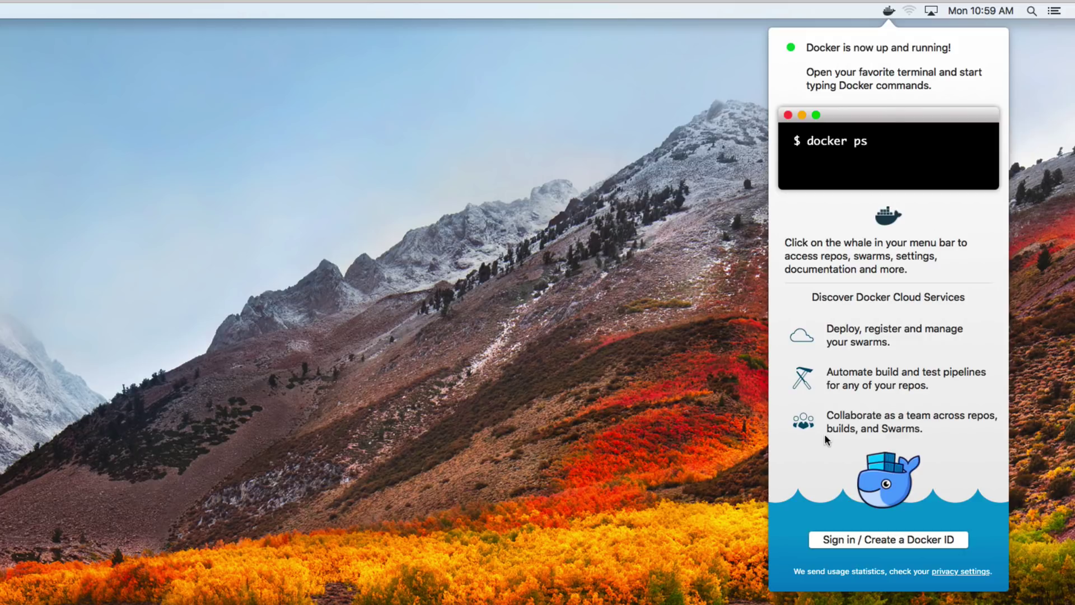
pyautogui.click(881, 540)
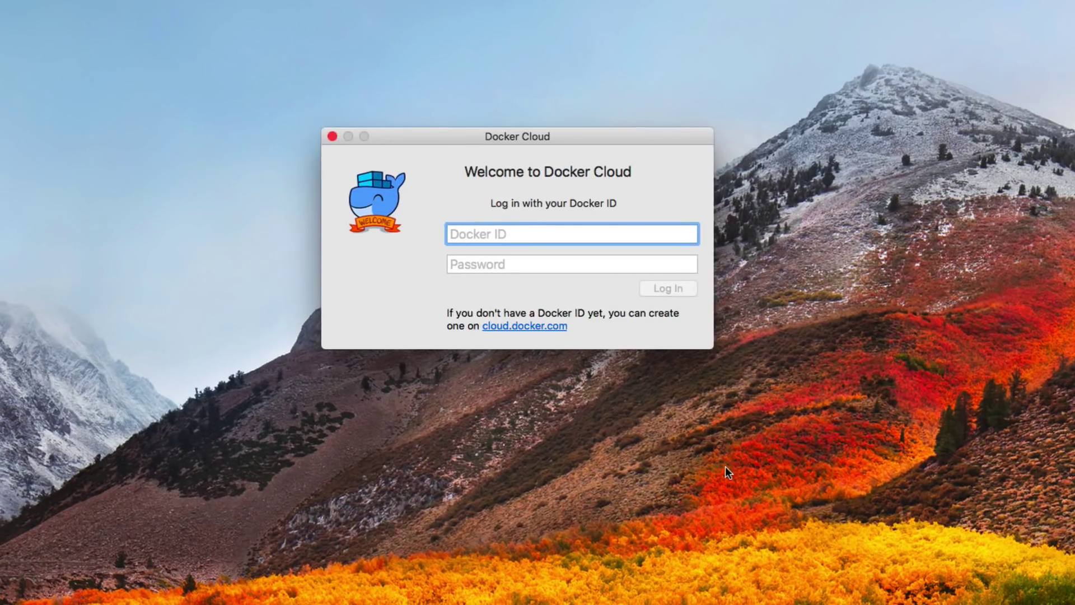
# - Log in to Docker Cloud with the Docker ID and password, then check the whale menu
pyautogui.click(535, 327)
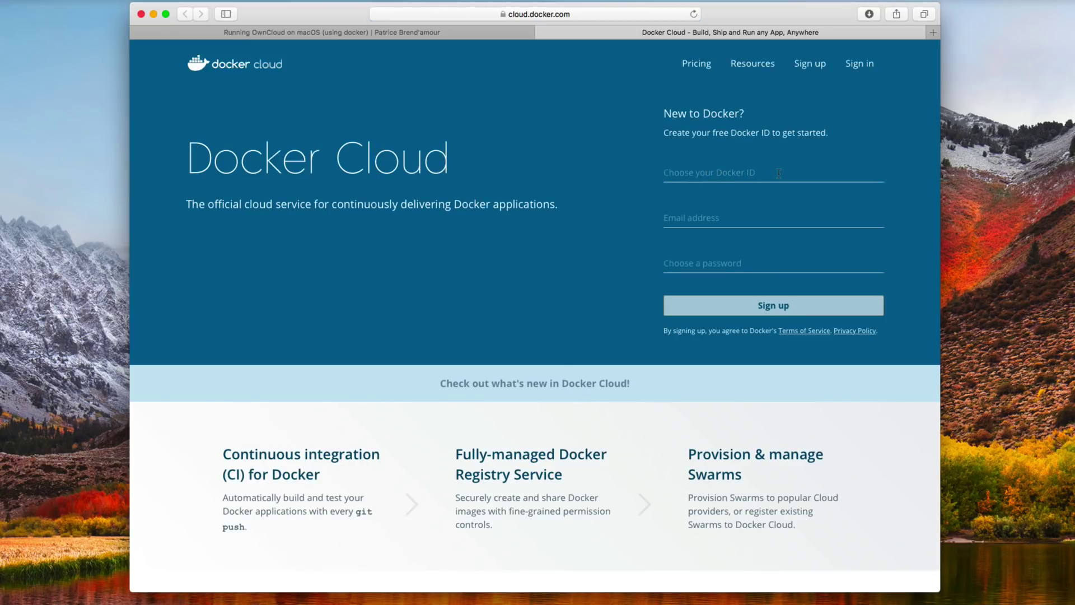
pyautogui.click(741, 174)
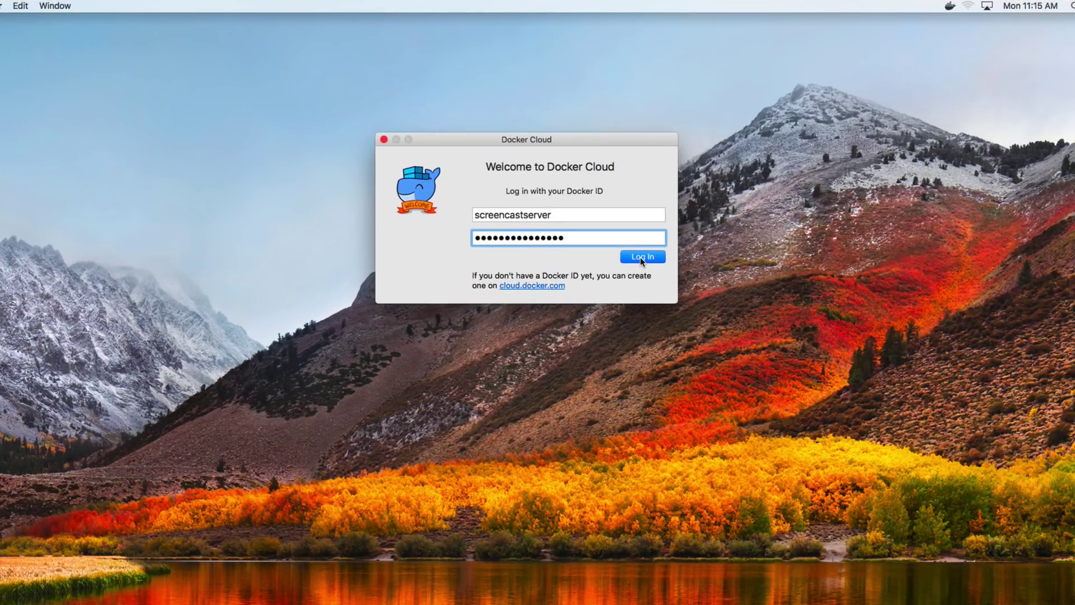
pyautogui.click(641, 258)
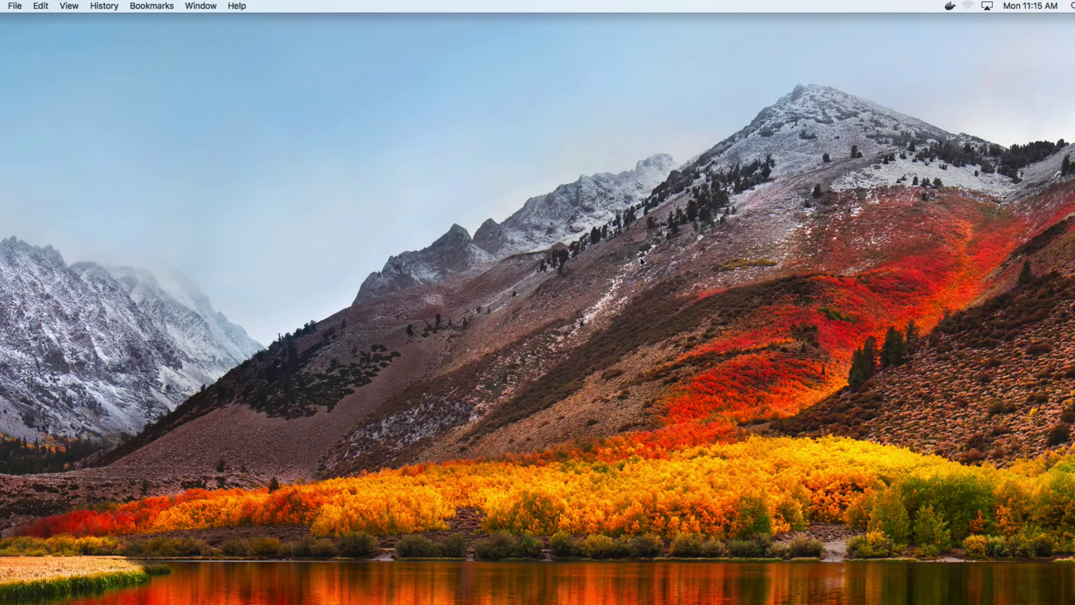
pyautogui.click(950, 7)
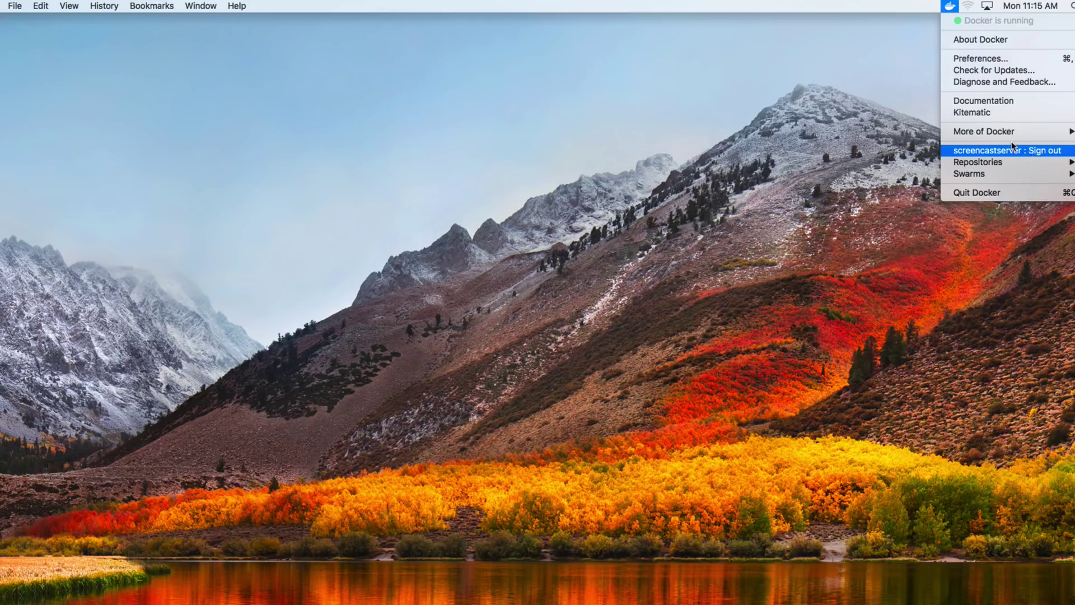
# - In Docker Preferences, cancel the option to include the VM in Time Machine backups
pyautogui.click(983, 58)
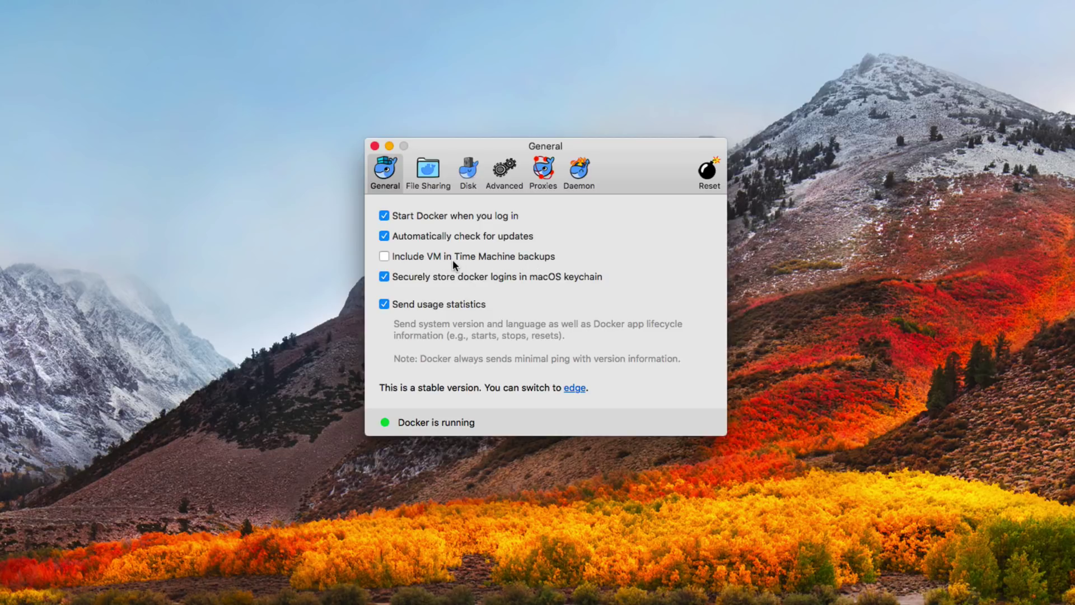
pyautogui.click(384, 256)
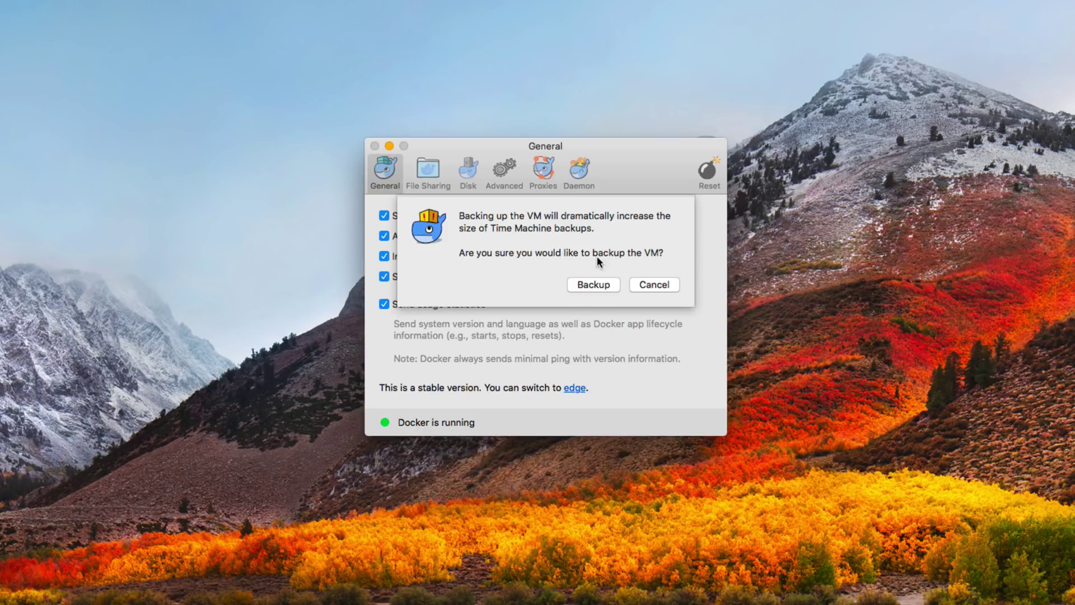
pyautogui.click(654, 285)
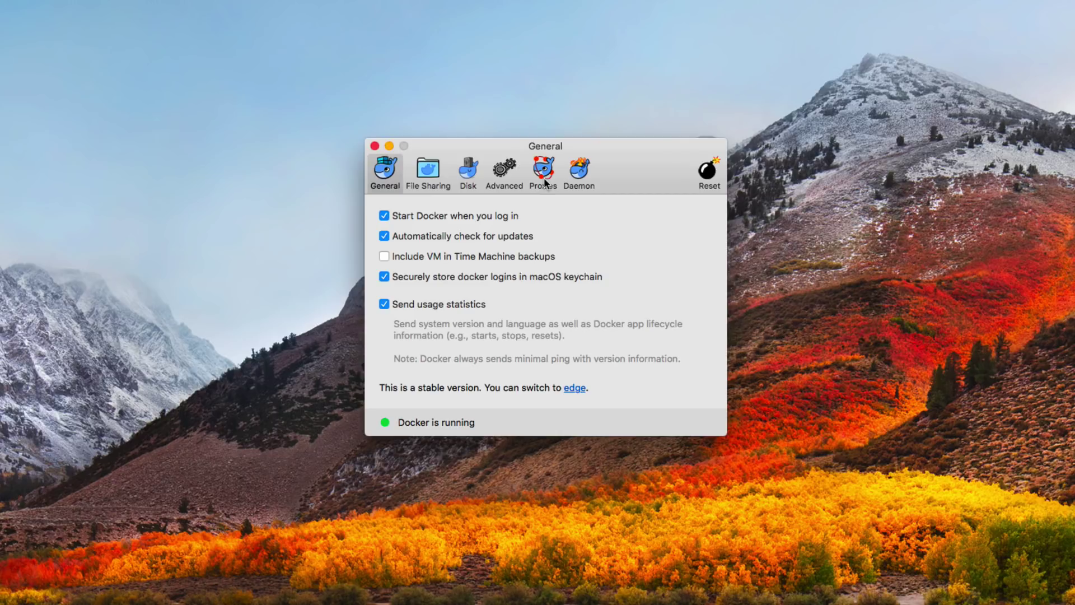
# - Look over the Daemon and Reset panes, then close the Preferences window
pyautogui.click(580, 174)
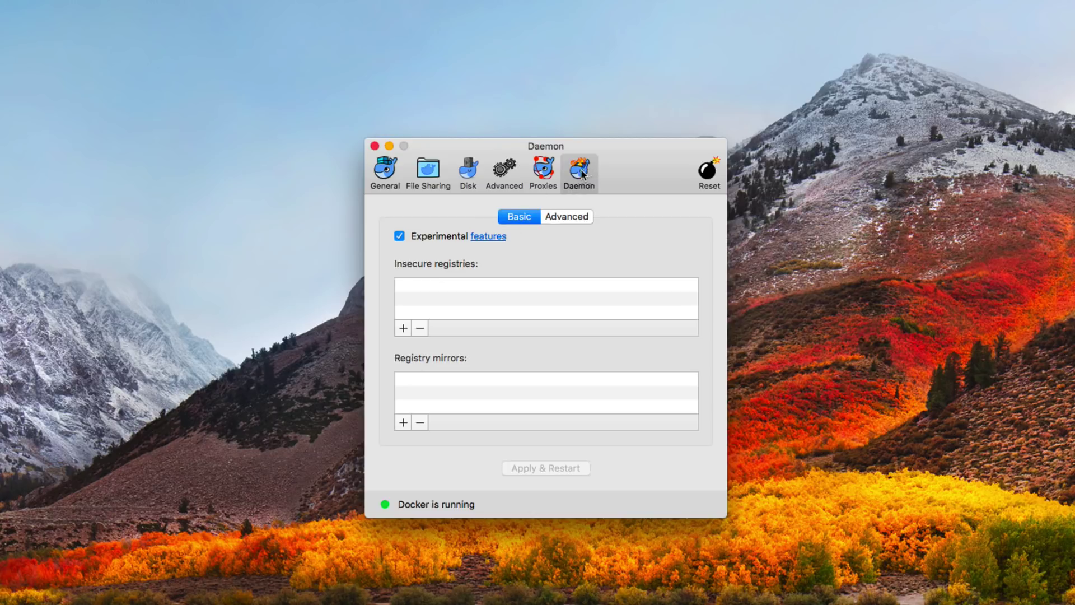
pyautogui.click(709, 173)
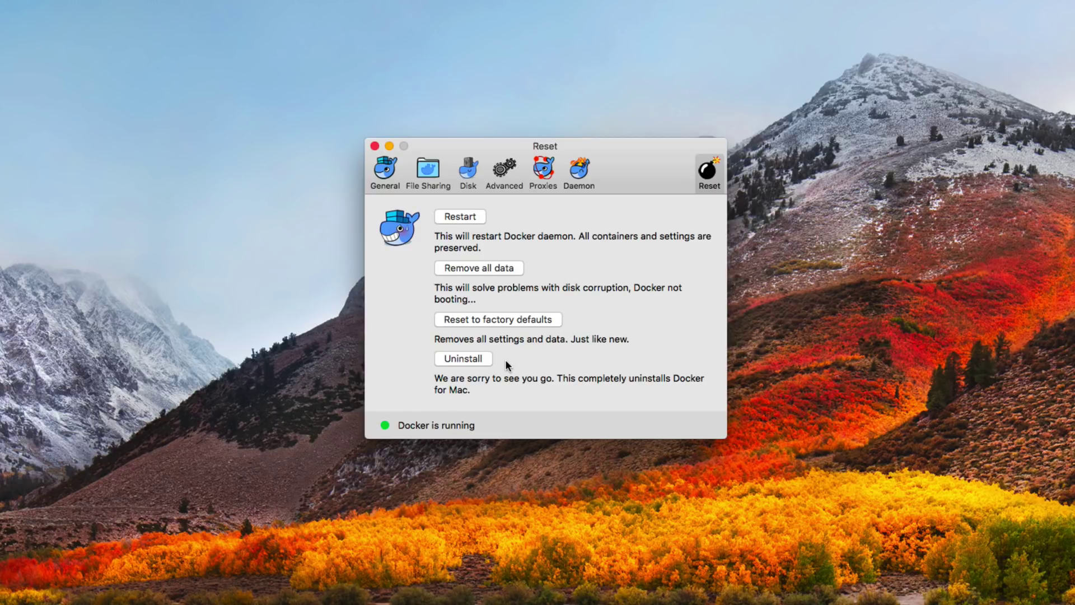
pyautogui.click(375, 146)
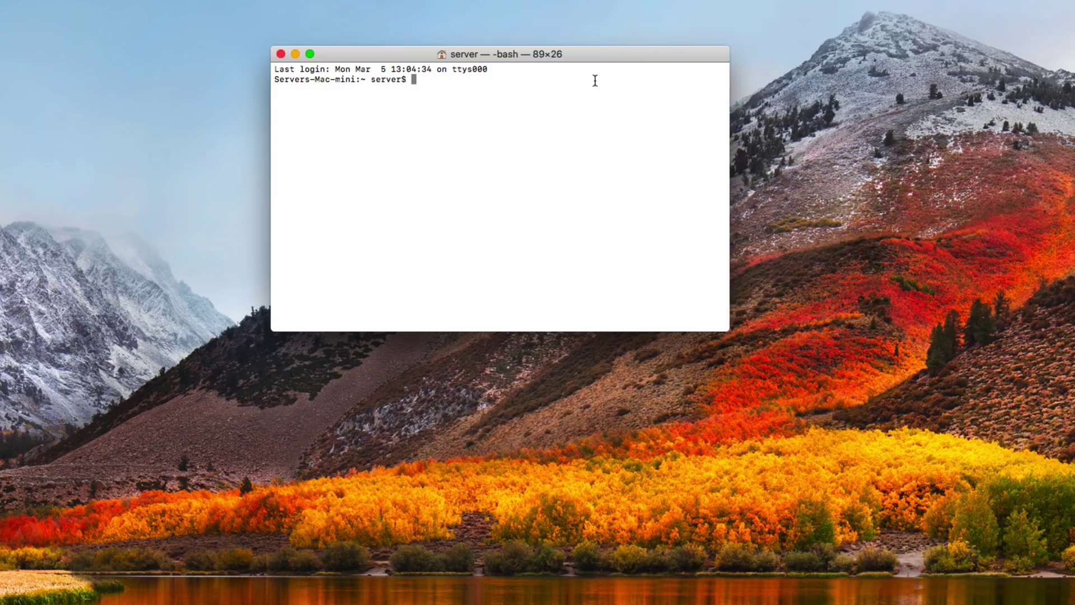
# - Create an owncloud_docker folder in the home directory and move into it
pyautogui.write('cd')
pyautogui.press('Return')
pyautogui.write('mkdir owncloud')
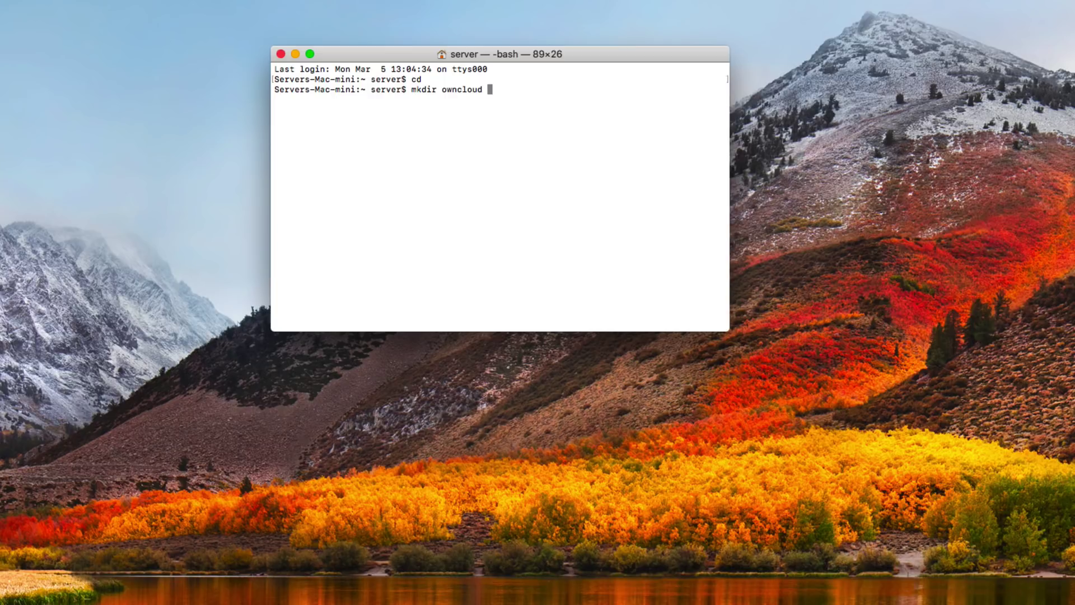
pyautogui.press('BackSpace')
pyautogui.write('_docker')
pyautogui.press('Return')
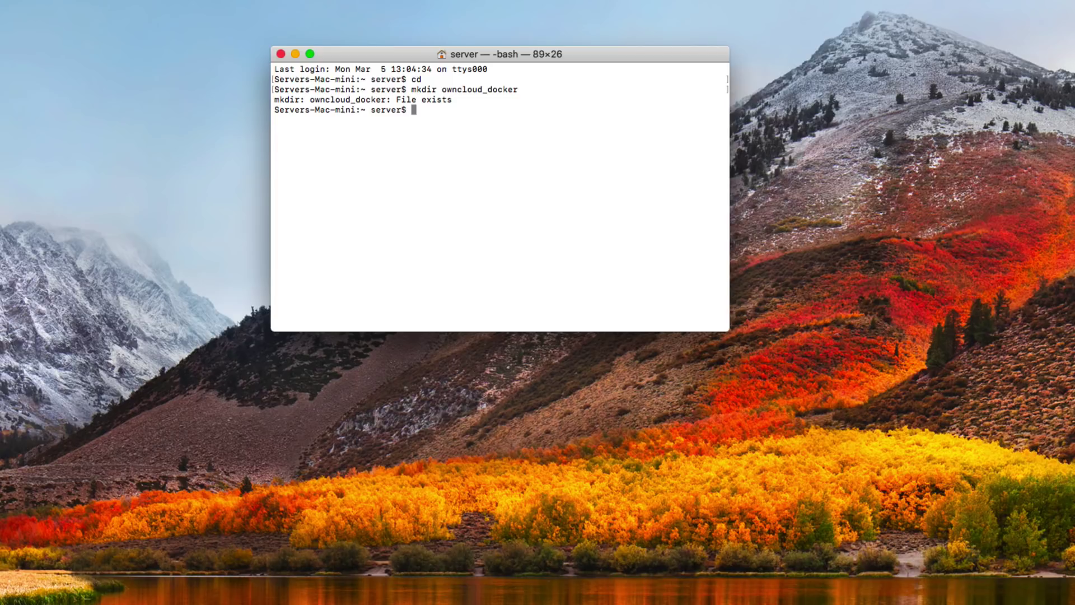
pyautogui.write('cd owncloud_docker/')
pyautogui.press('Return')
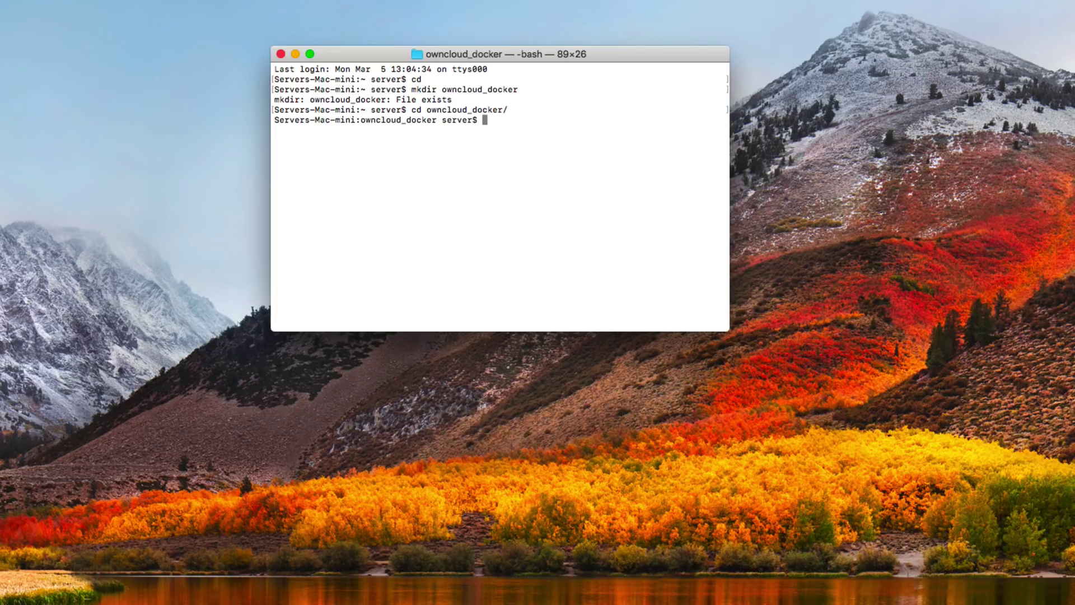
# - Create an empty docker-compose.yml with touch and open it in the editor
pyautogui.write('touch docker-compose.yml')
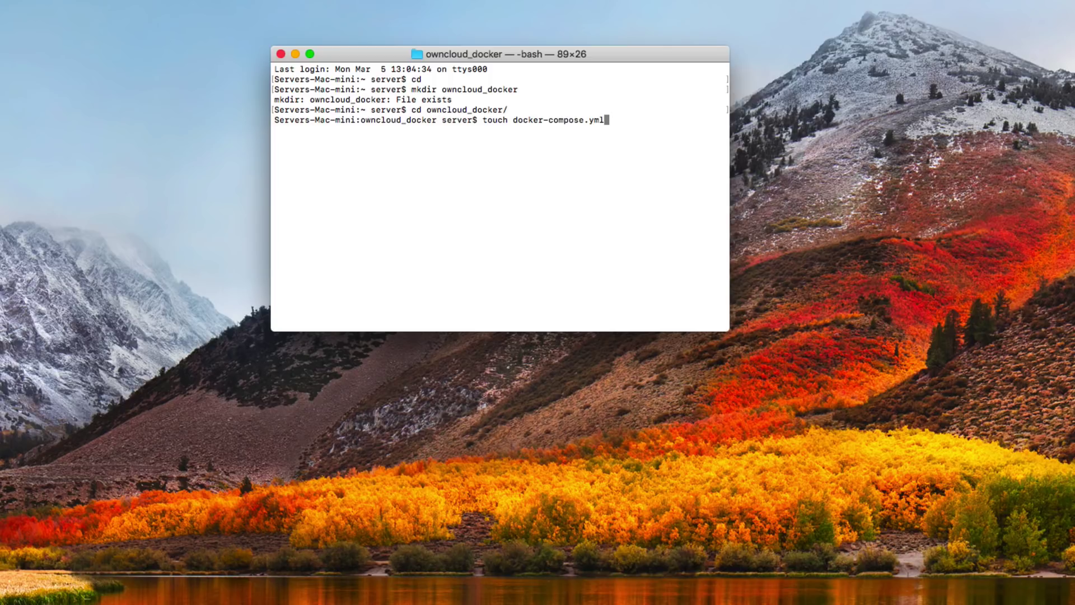
pyautogui.press('Return')
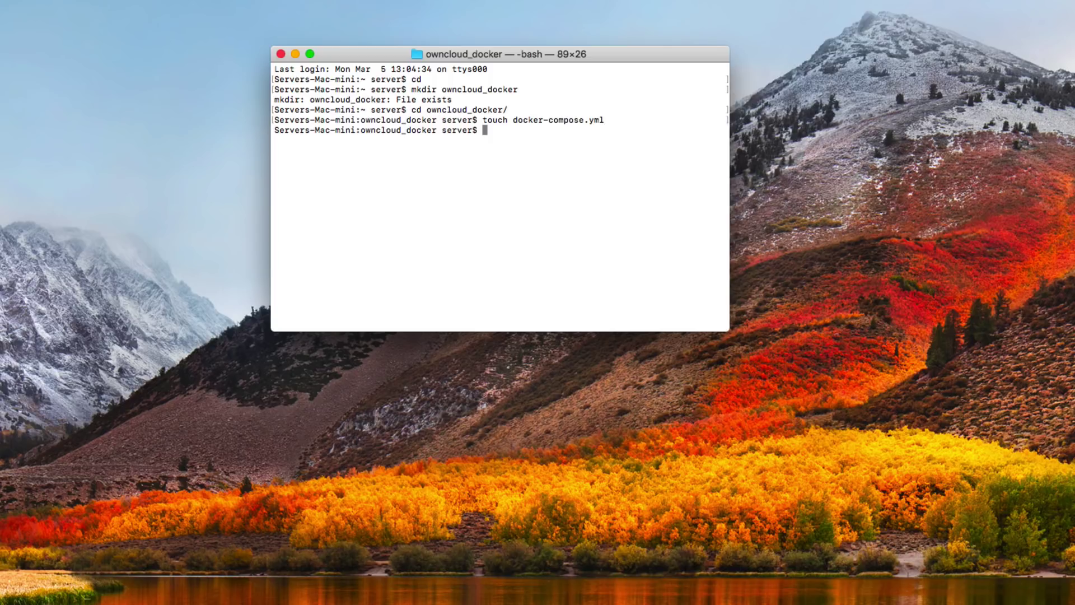
pyautogui.write('open docker-cop')
pyautogui.press('BackSpace')
pyautogui.write('mpose.yml')
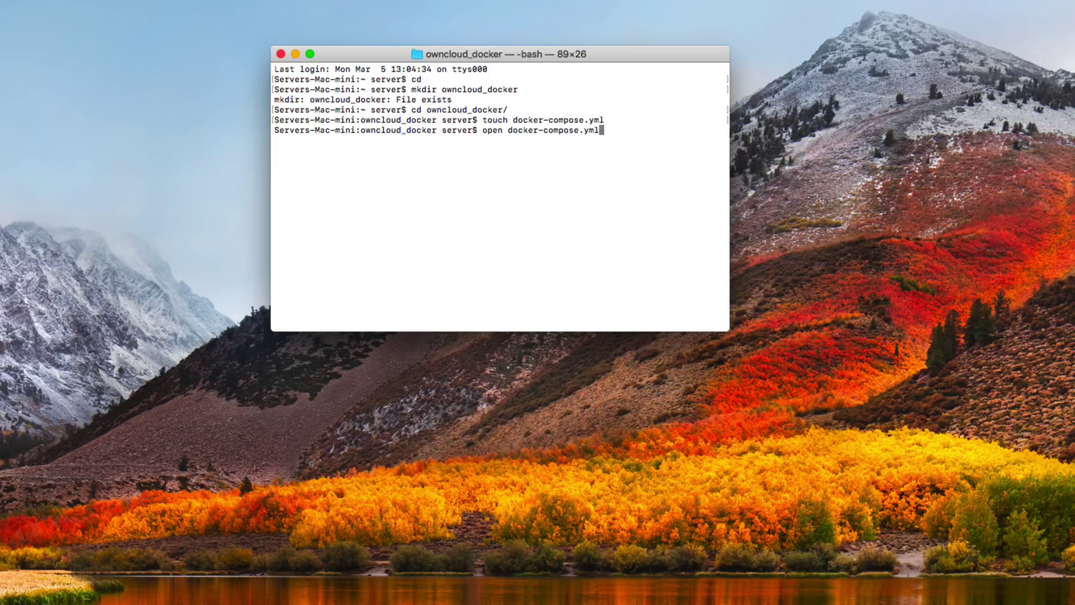
pyautogui.press('Return')
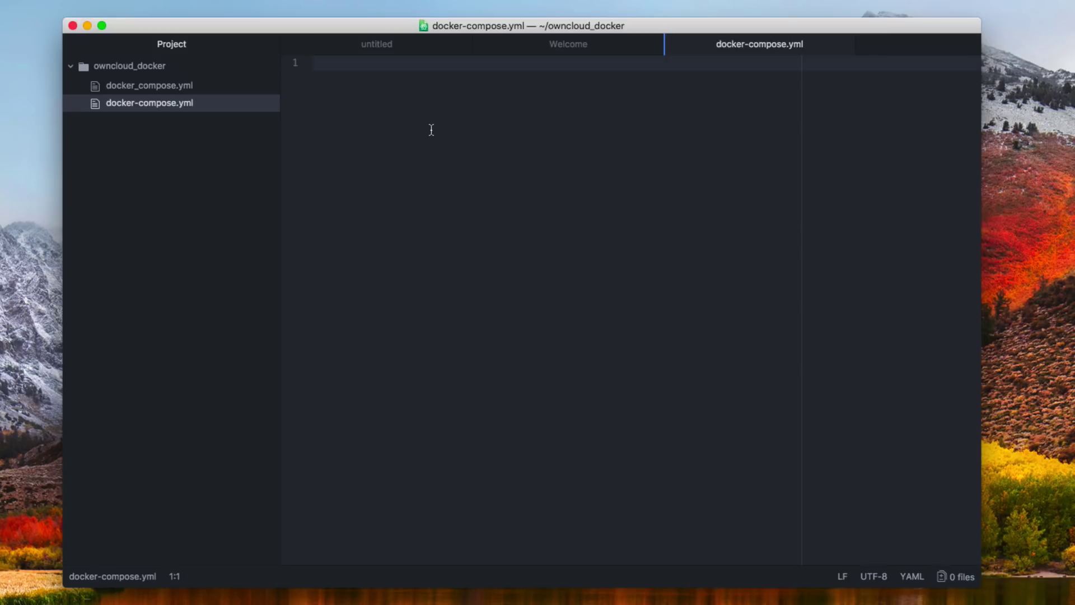
# - Paste the ownCloud/MariaDB compose config, change the port to 8434:80, replace the root password, and save
pyautogui.press('super+v')
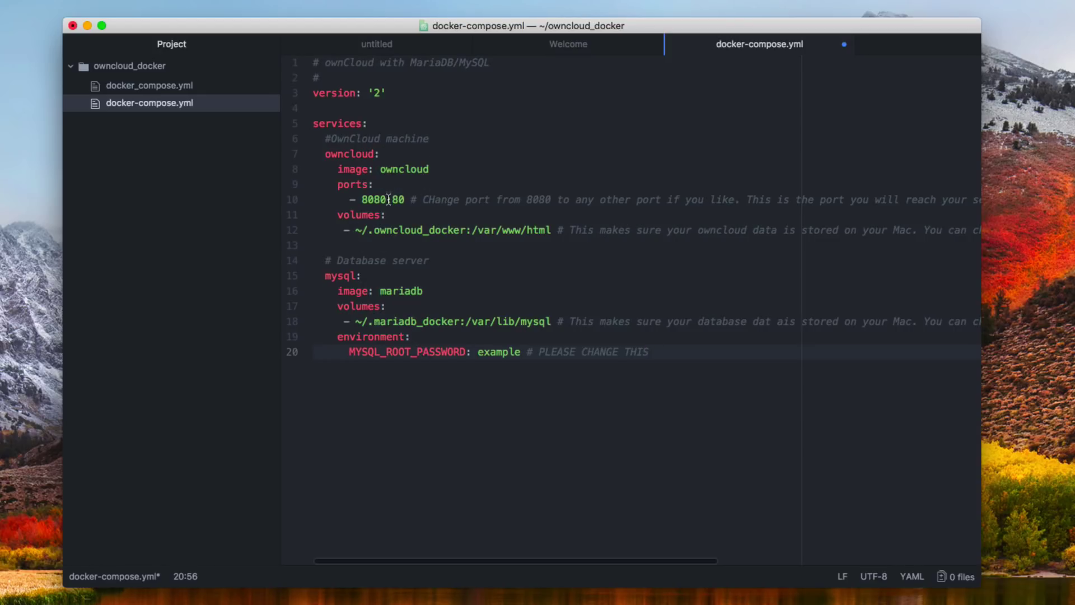
pyautogui.moveTo(387, 199); pyautogui.dragTo(369, 199)
pyautogui.write('434')
pyautogui.moveTo(522, 353); pyautogui.dragTo(478, 352)
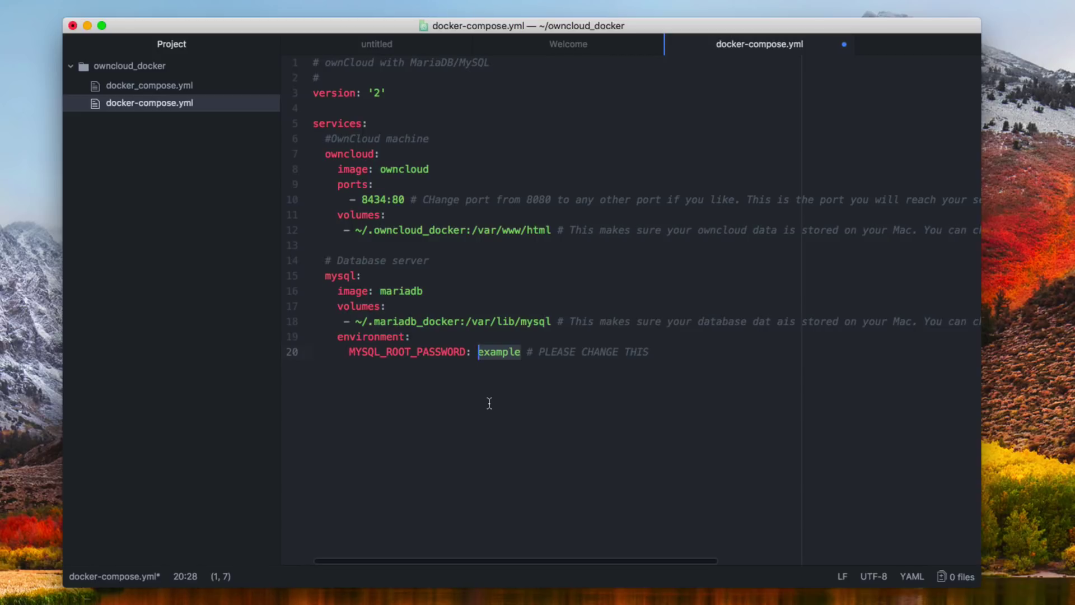
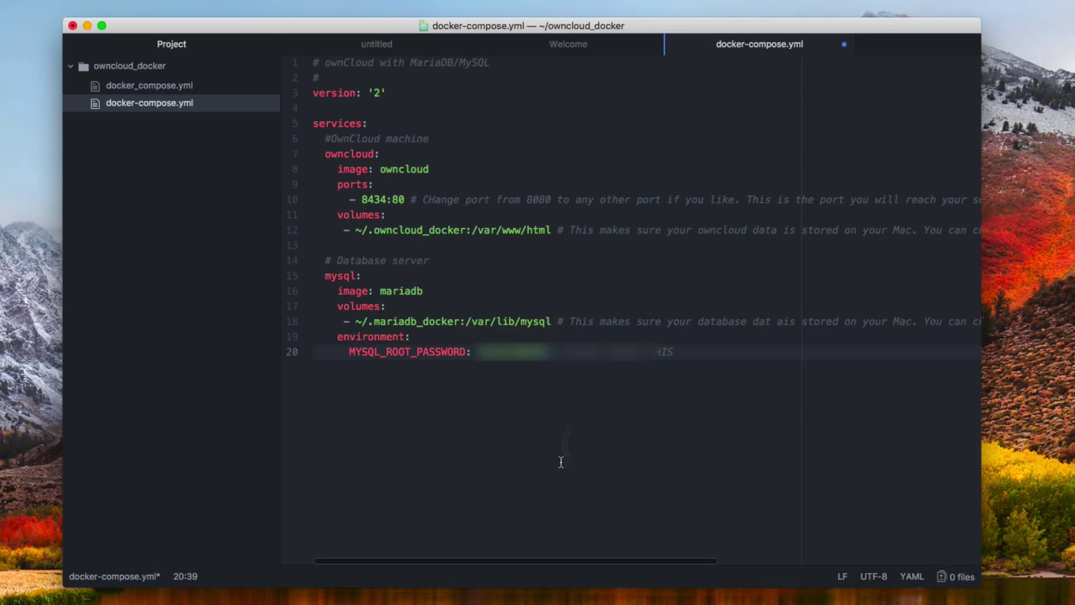
pyautogui.click(12, 0)
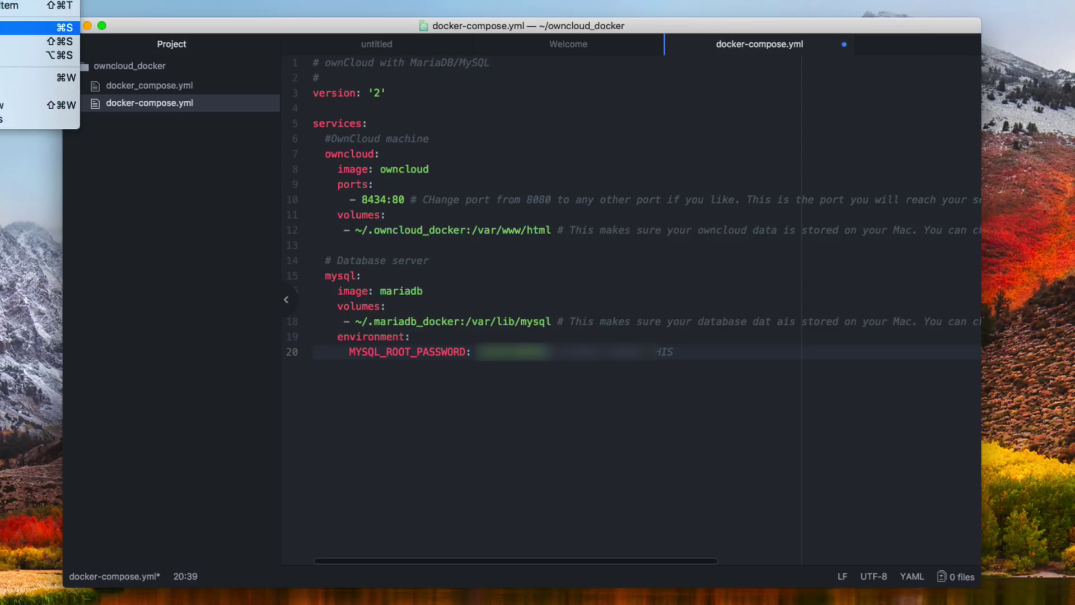
pyautogui.click(33, 27)
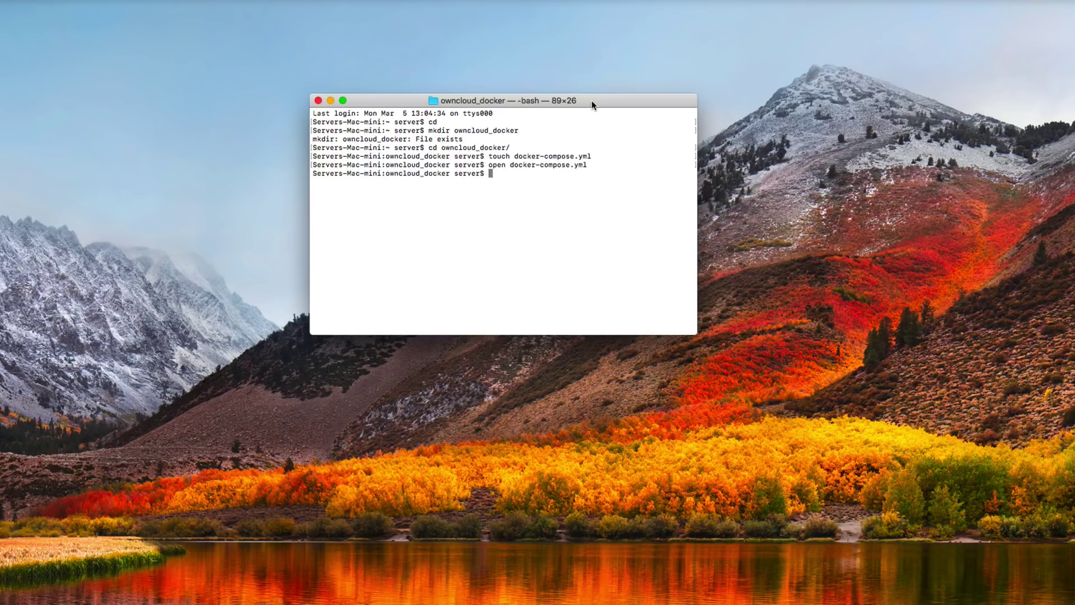
# - Run docker-compose up -d to pull and create the owncloud and mysql containers
pyautogui.write('docker-compose up -d')
pyautogui.press('Return')
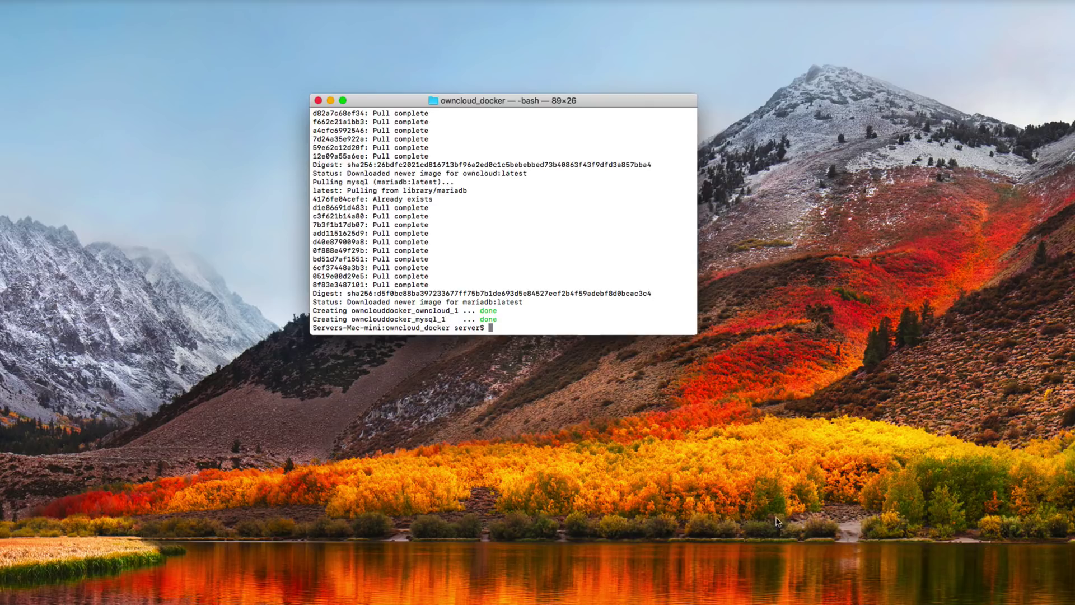
# - Load localhost:8434 in Safari to reach the ownCloud admin account setup form
pyautogui.moveTo(823, 603)
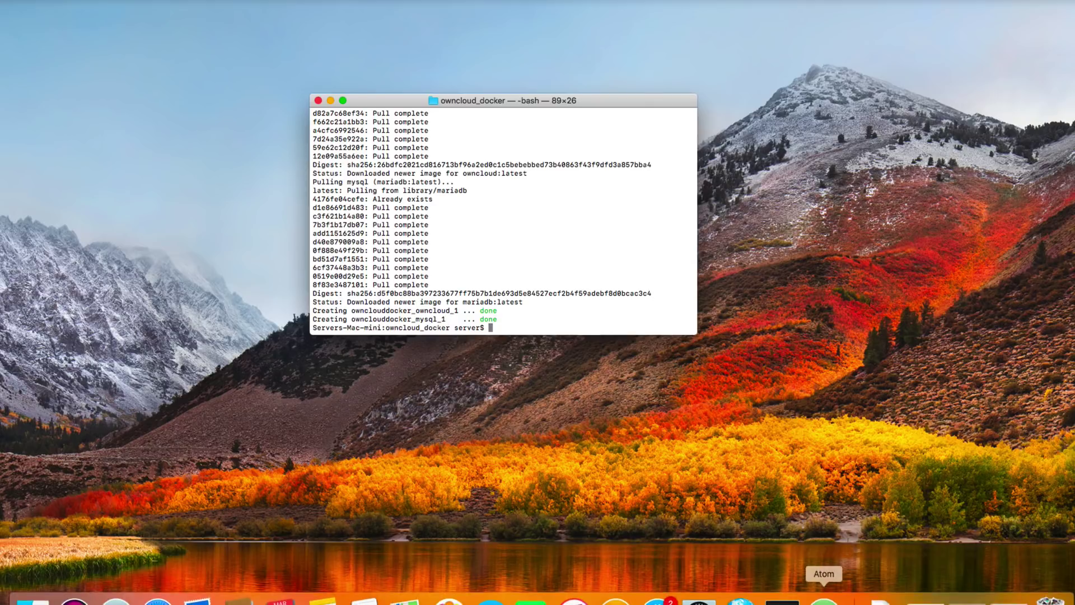
pyautogui.click(1009, 599)
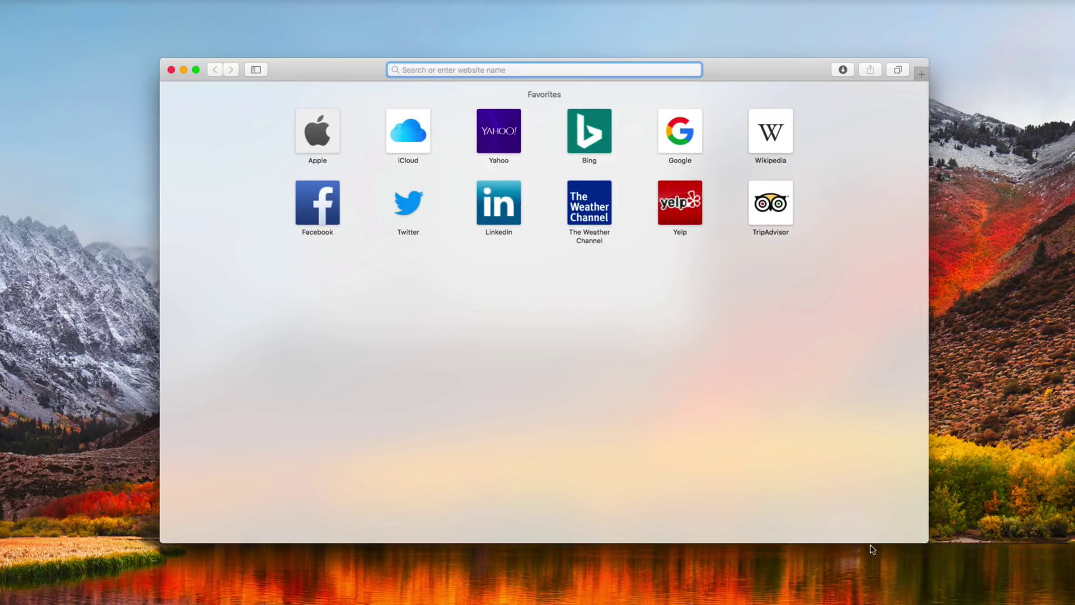
pyautogui.write('localhost:8434')
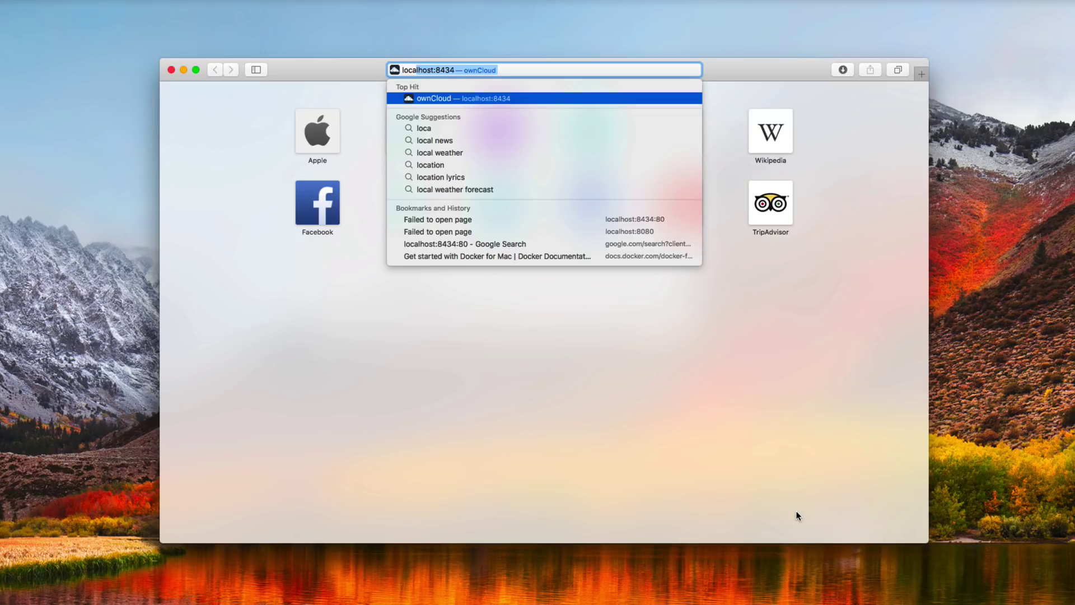
pyautogui.press('Return')
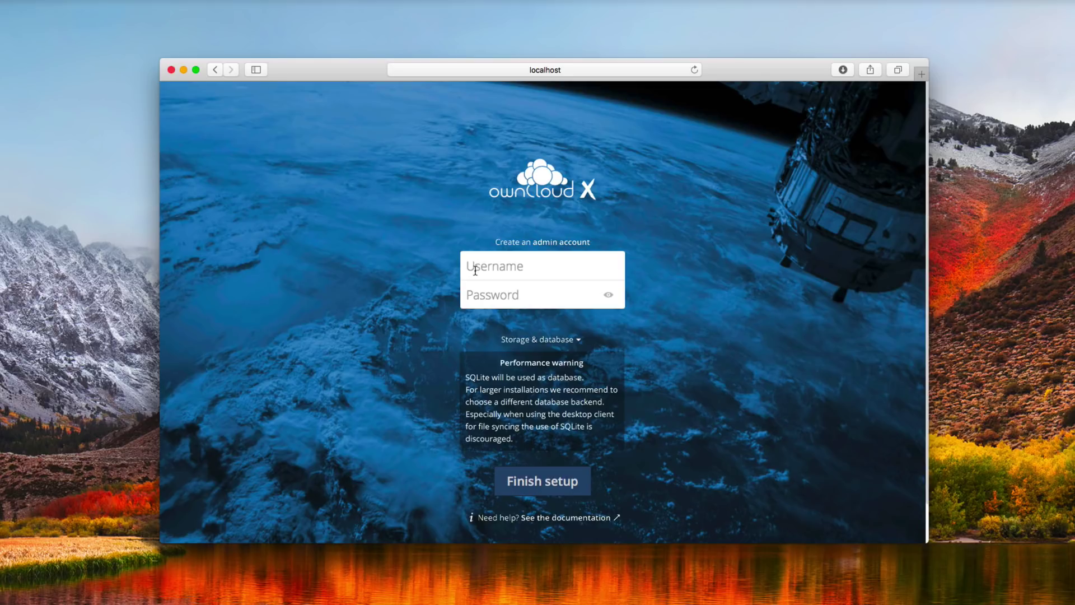
# - Enter admin as the admin username, followed by the admin account password
pyautogui.press('Tab')
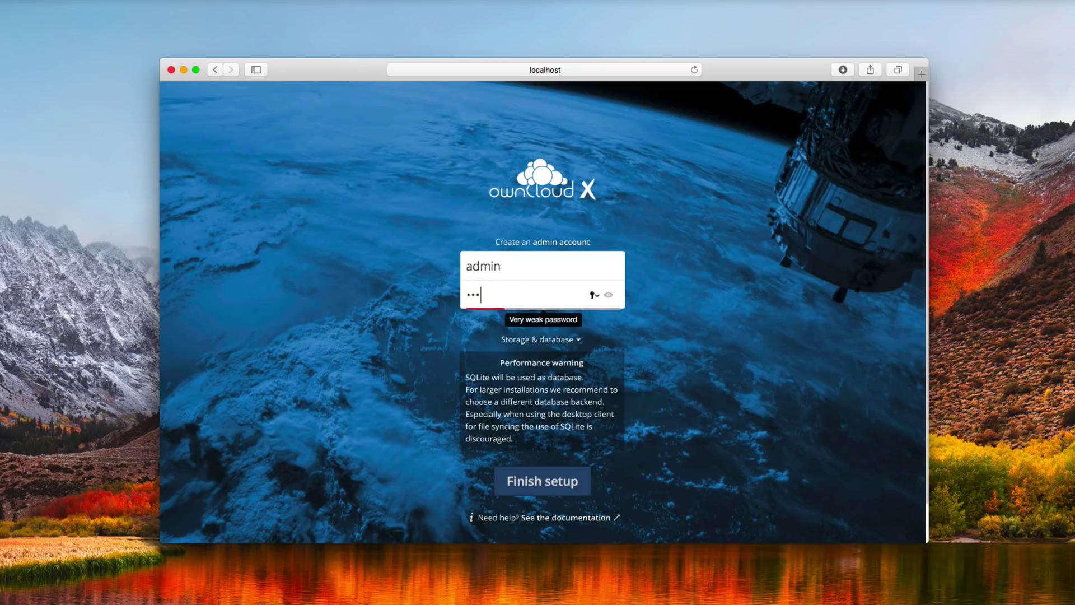
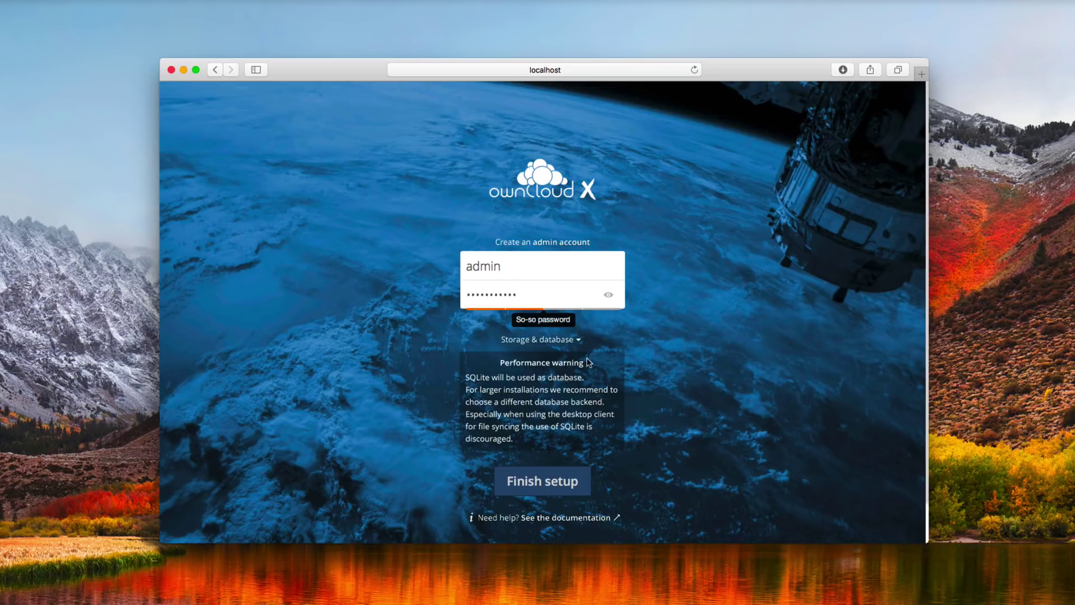
# - Expand the Storage & database options and select MySQL/MariaDB as the database
pyautogui.click(572, 345)
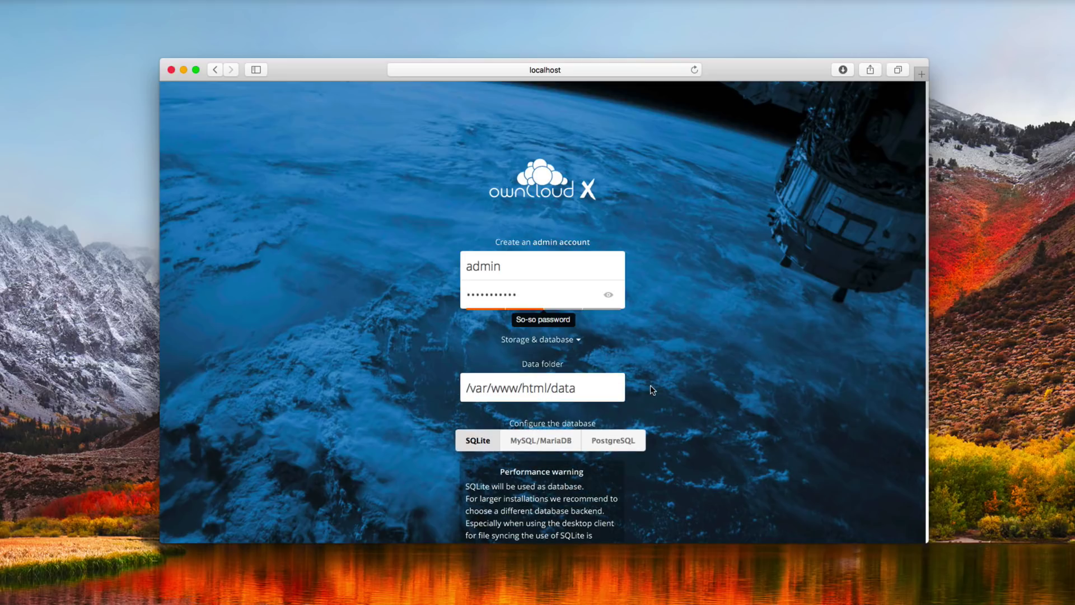
pyautogui.scroll(-3, 652, 391)
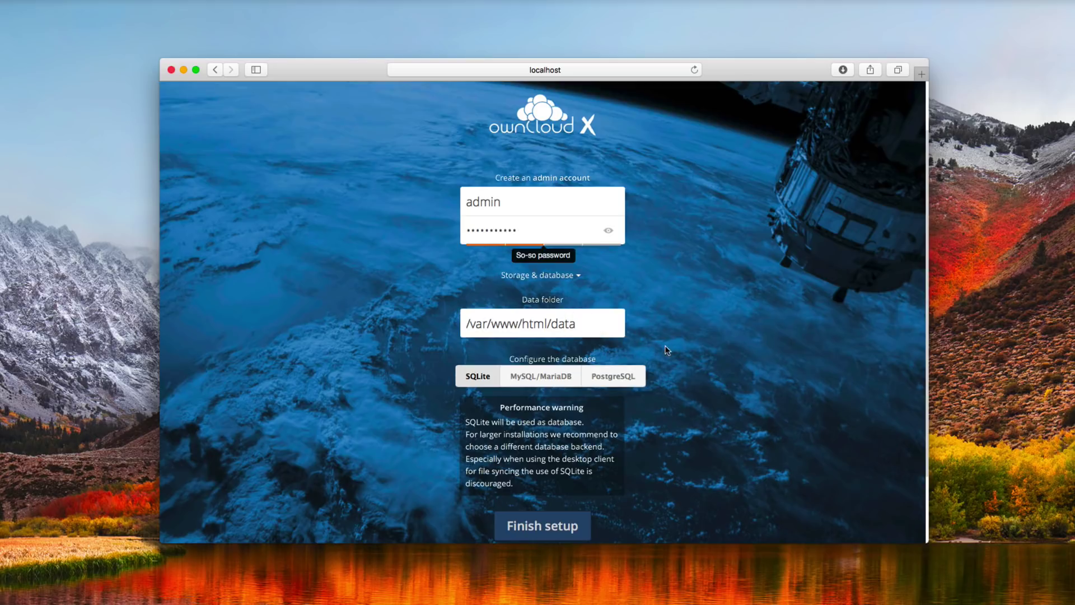
pyautogui.scroll(-4, 668, 363)
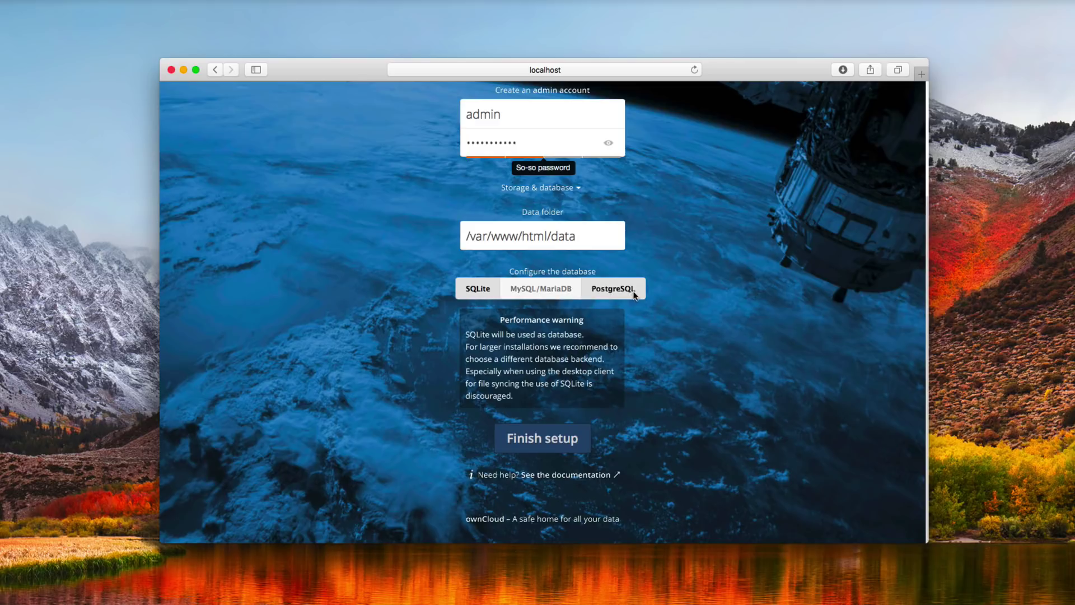
pyautogui.click(557, 289)
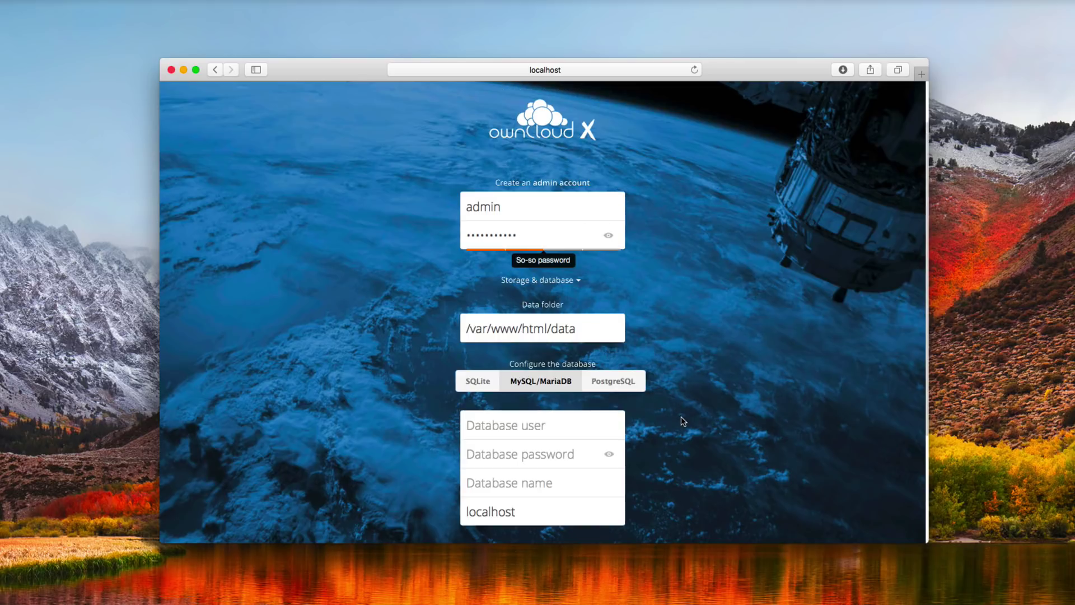
pyautogui.scroll(-3, 684, 421)
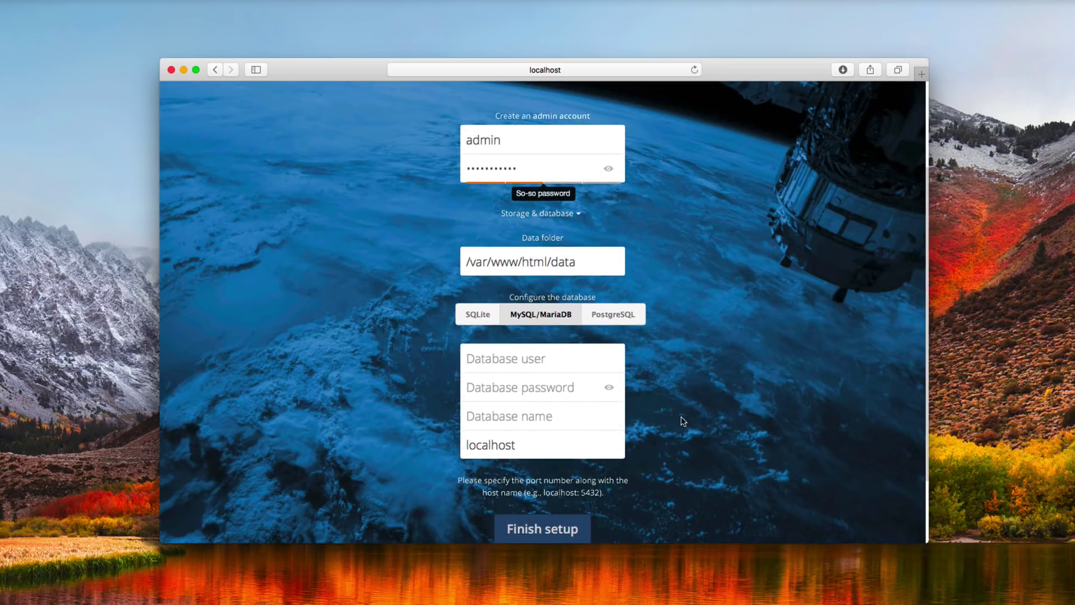
# - Fill in database user root, the database password, and database name owncloud
pyautogui.click(547, 361)
pyautogui.write('root')
pyautogui.click(467, 387)
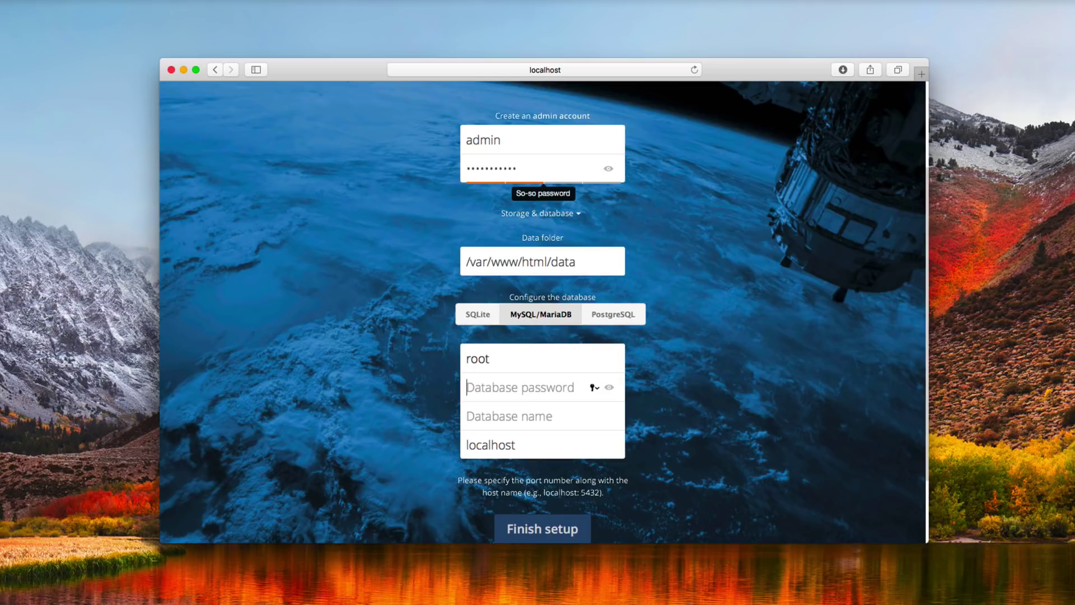
pyautogui.write('••')
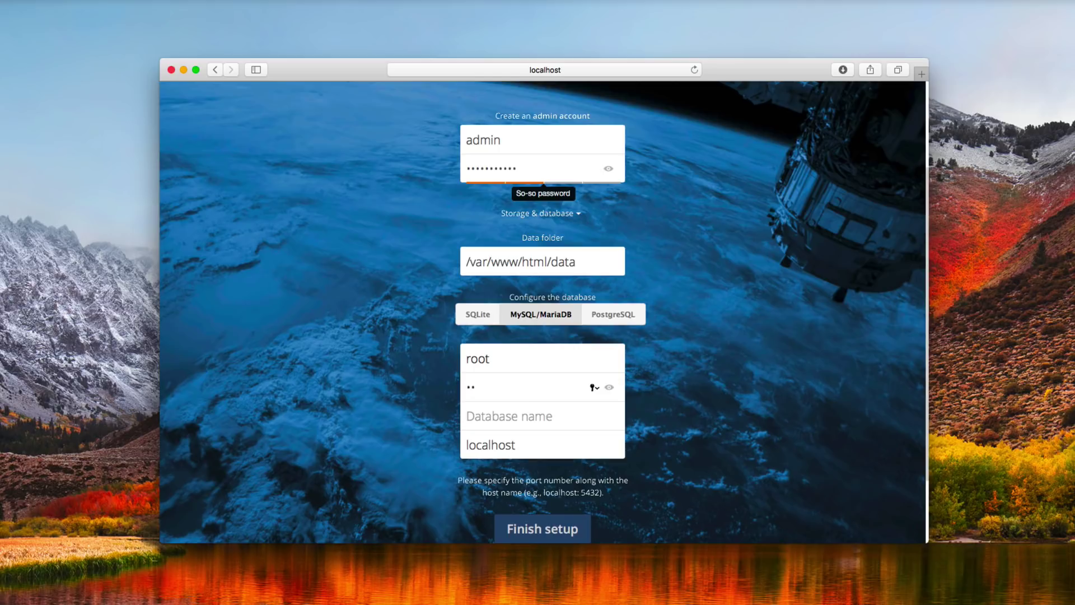
pyautogui.write('•••••••••')
pyautogui.click(504, 416)
pyautogui.write('owncloud')
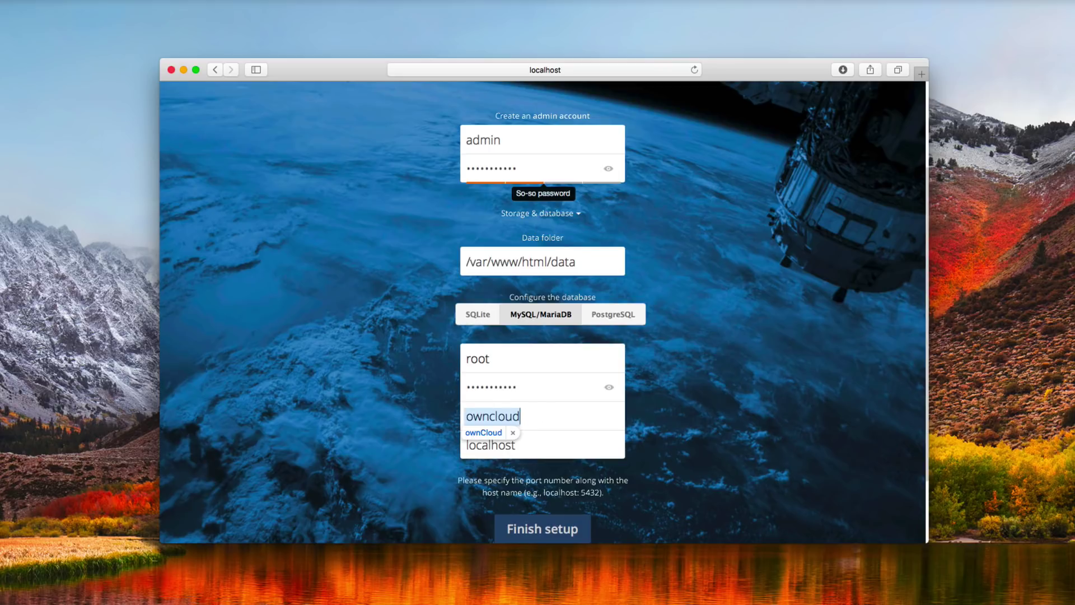
# - Change the database host from localhost to mysql and finish the setup
pyautogui.click(512, 432)
pyautogui.moveTo(517, 446); pyautogui.dragTo(461, 450)
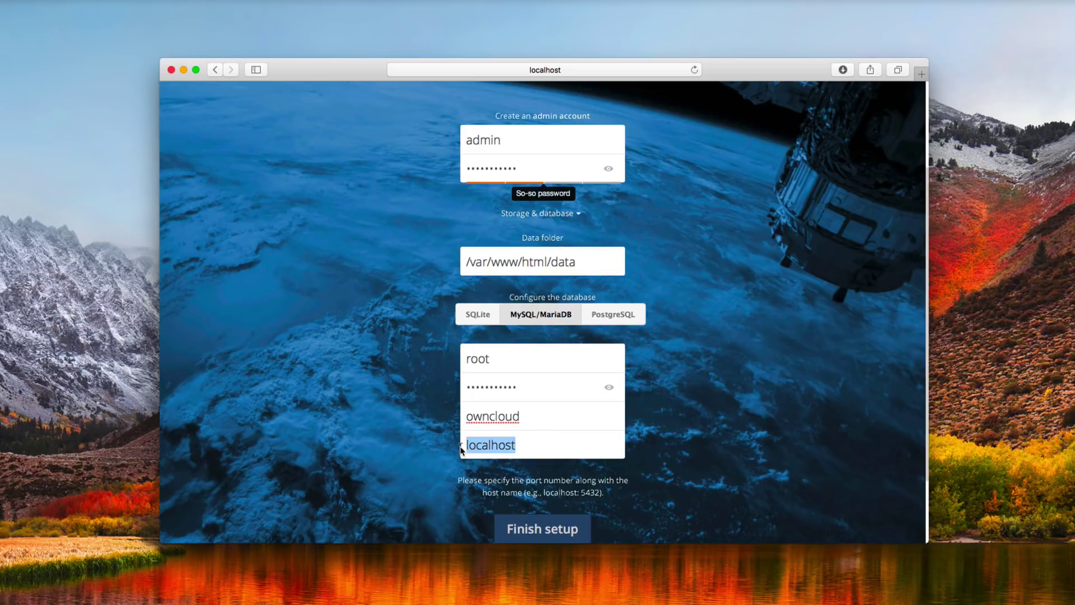
pyautogui.write('mysql')
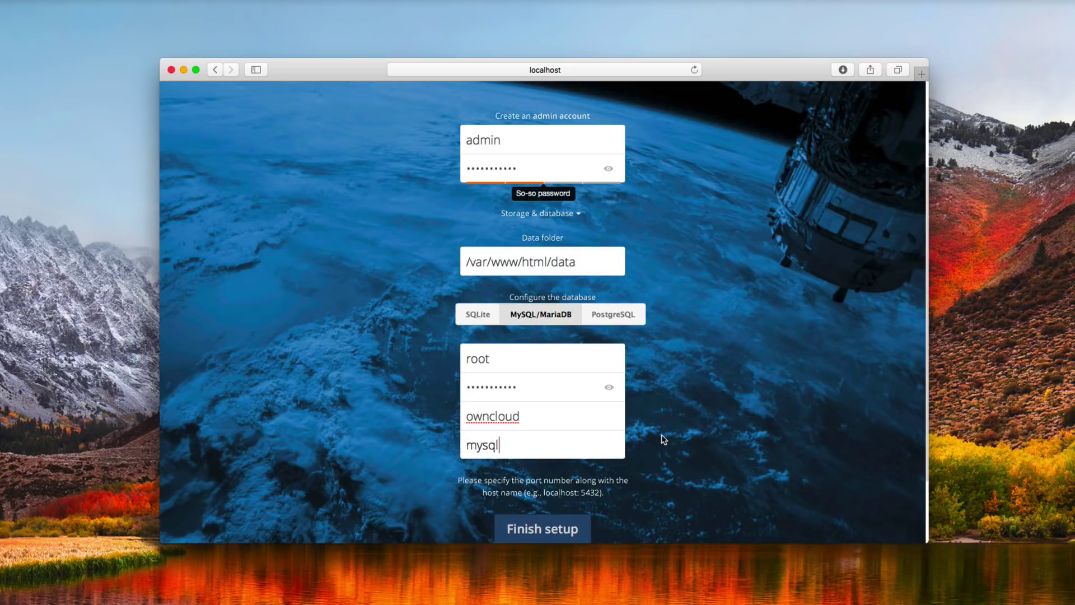
pyautogui.scroll(-1, 664, 440)
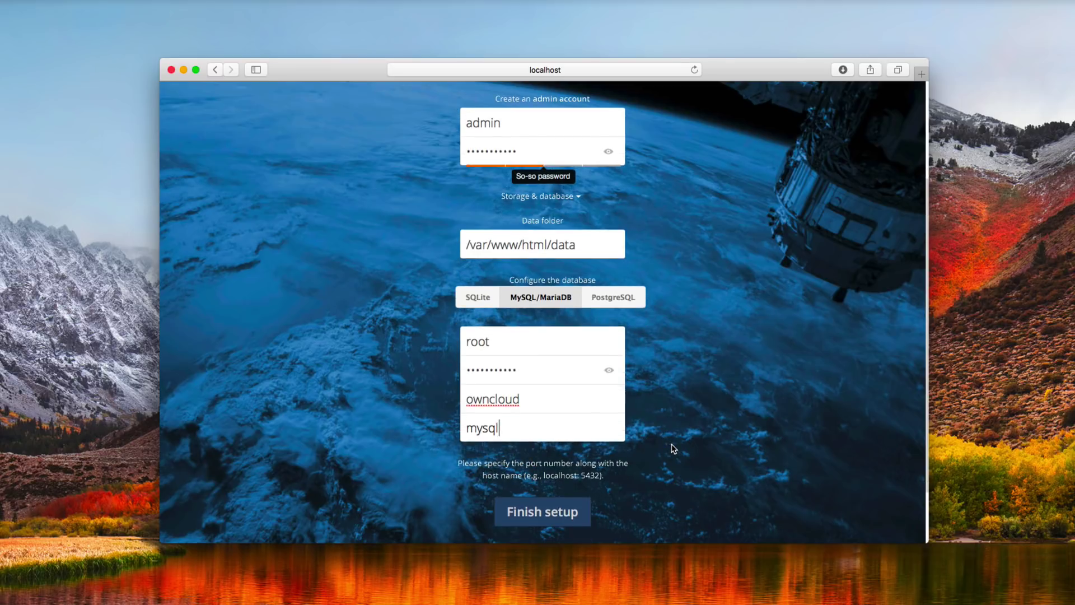
pyautogui.click(545, 512)
# - Sign in as admin, declining Safari's offers to save the password
pyautogui.click(595, 143)
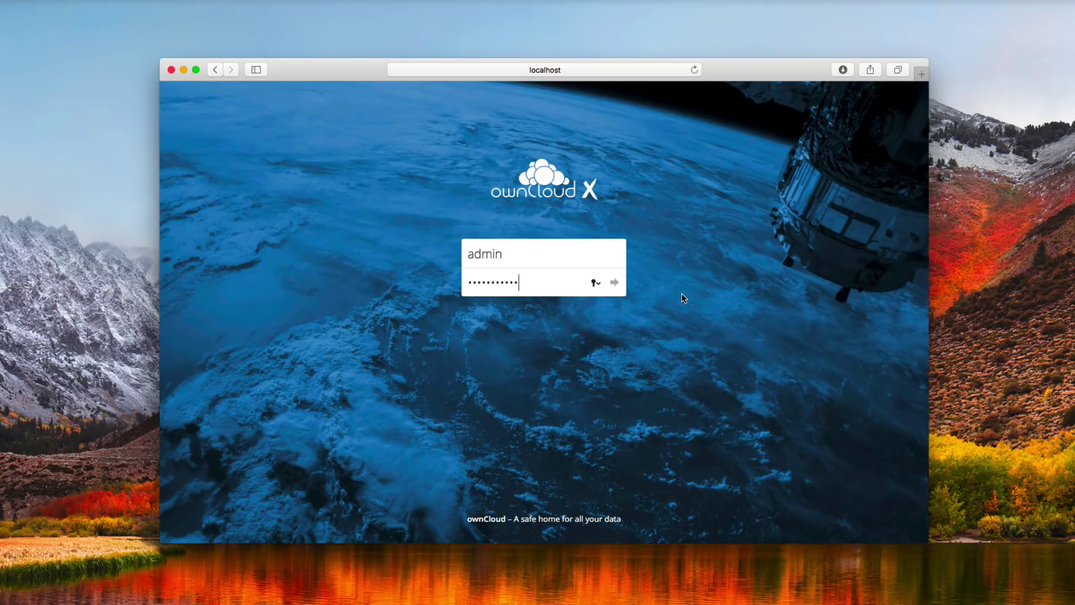
pyautogui.press('Return')
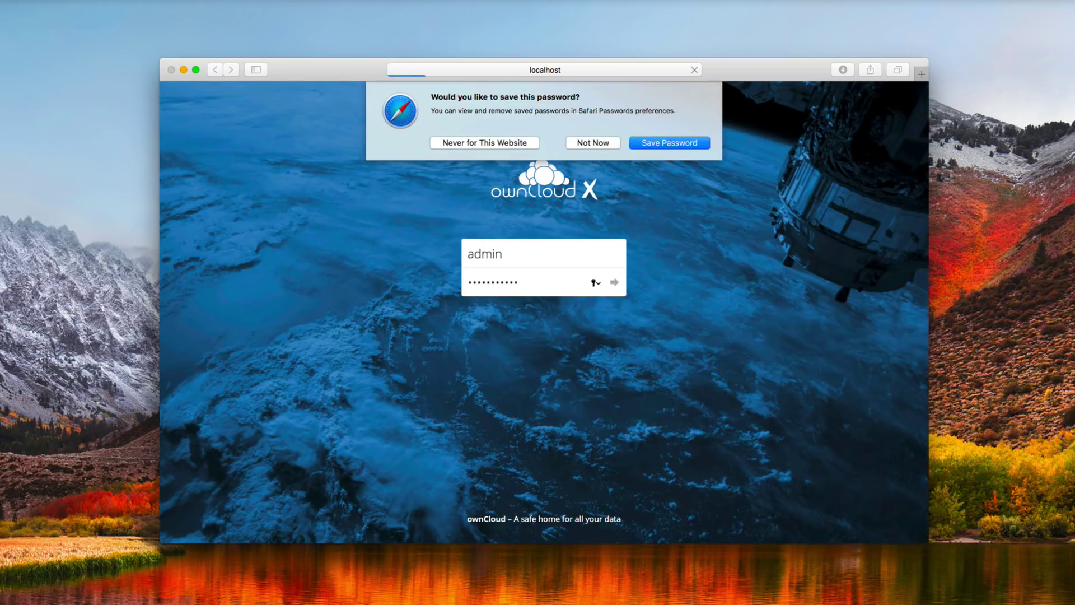
pyautogui.click(596, 141)
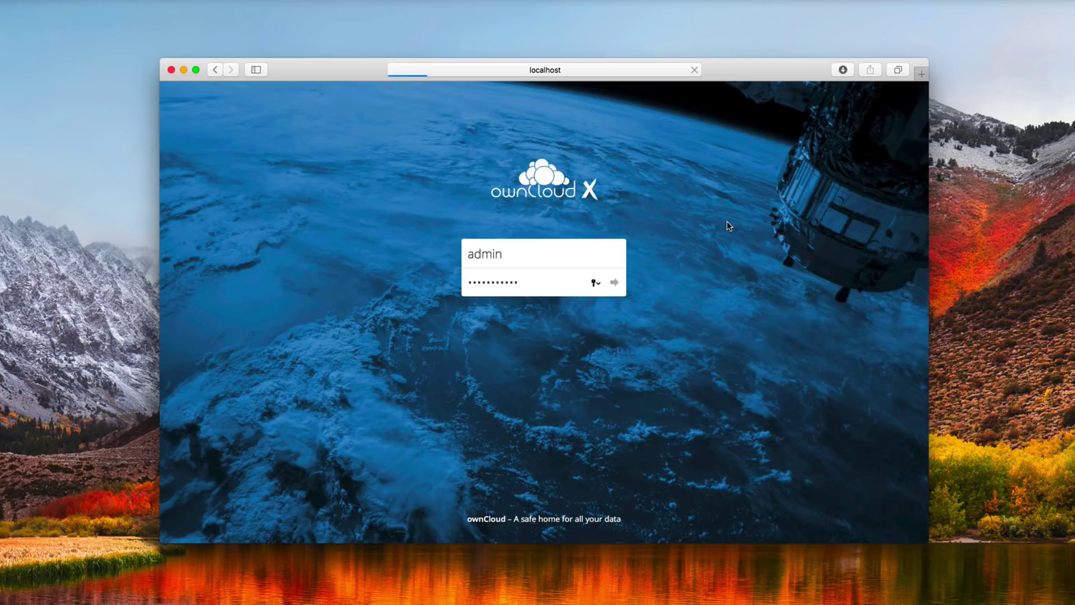